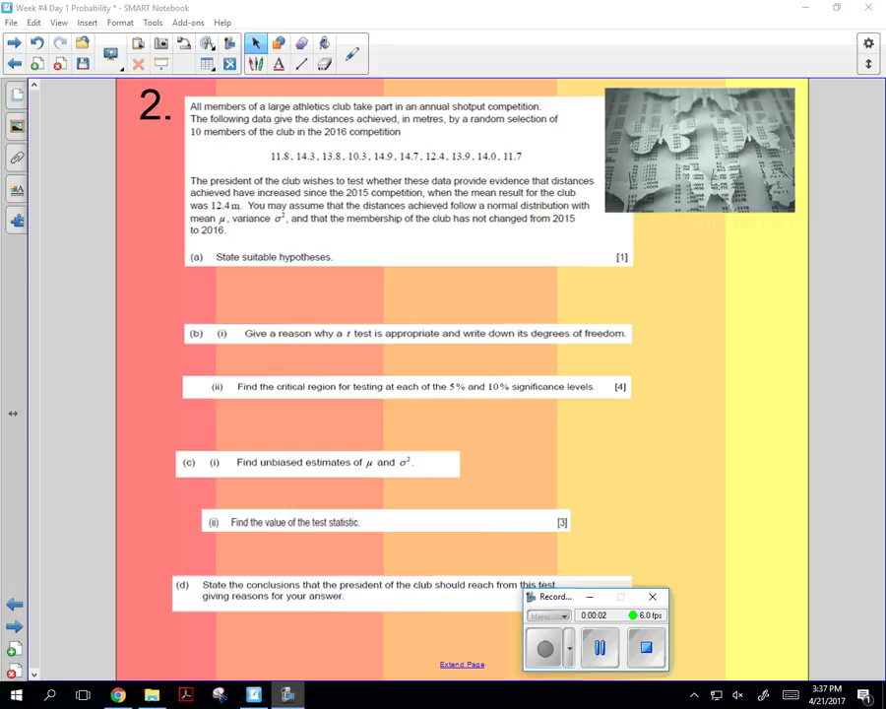
- Mark the data, 12.4 m and 2015 in red ink, and underline 'normal distribution' in blue
{"action": "left_click", "coordinate": [255, 63]}
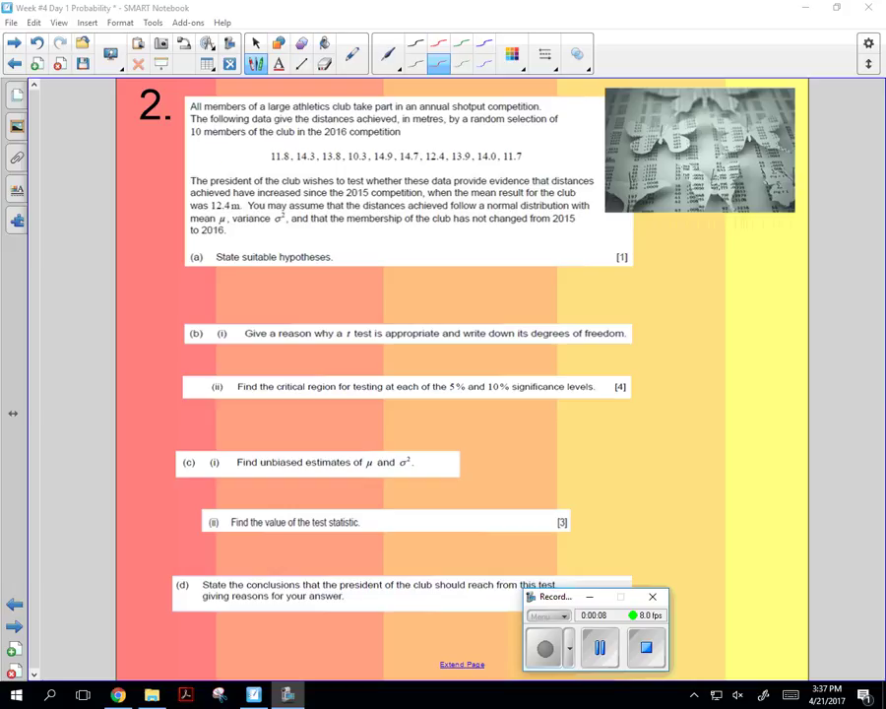
{"action": "mouse_move", "coordinate": [221, 163]}
{"action": "left_mouse_down"}
{"action": "mouse_move", "coordinate": [264, 155]}
{"action": "mouse_move", "coordinate": [252, 166]}
{"action": "mouse_move", "coordinate": [259, 150]}
{"action": "left_mouse_up"}
{"action": "left_click_drag", "start_coordinate": [254, 195], "coordinate": [373, 195]}
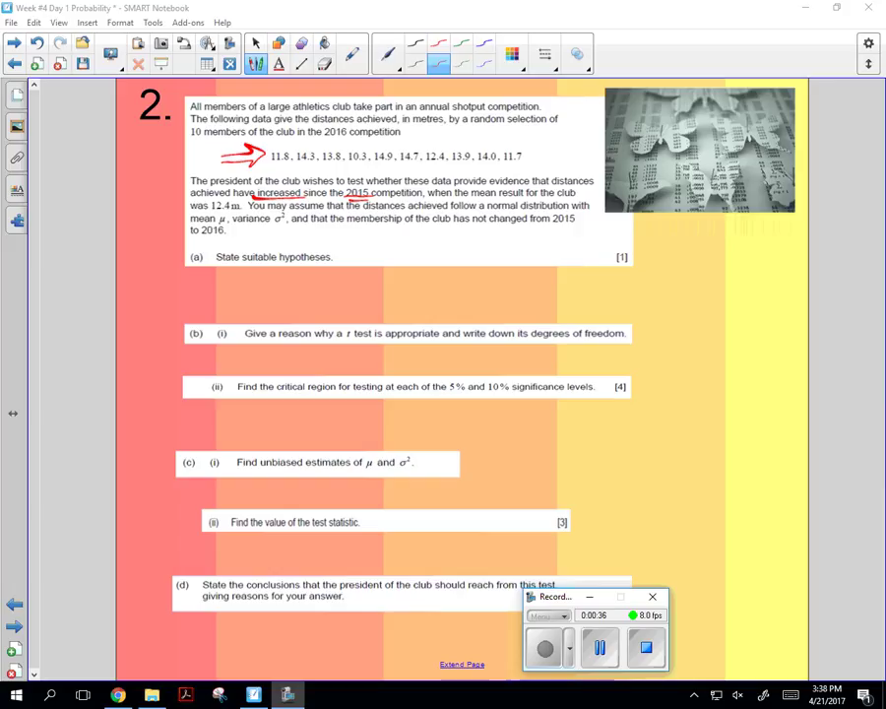
{"action": "left_click_drag", "start_coordinate": [244, 200], "coordinate": [247, 205]}
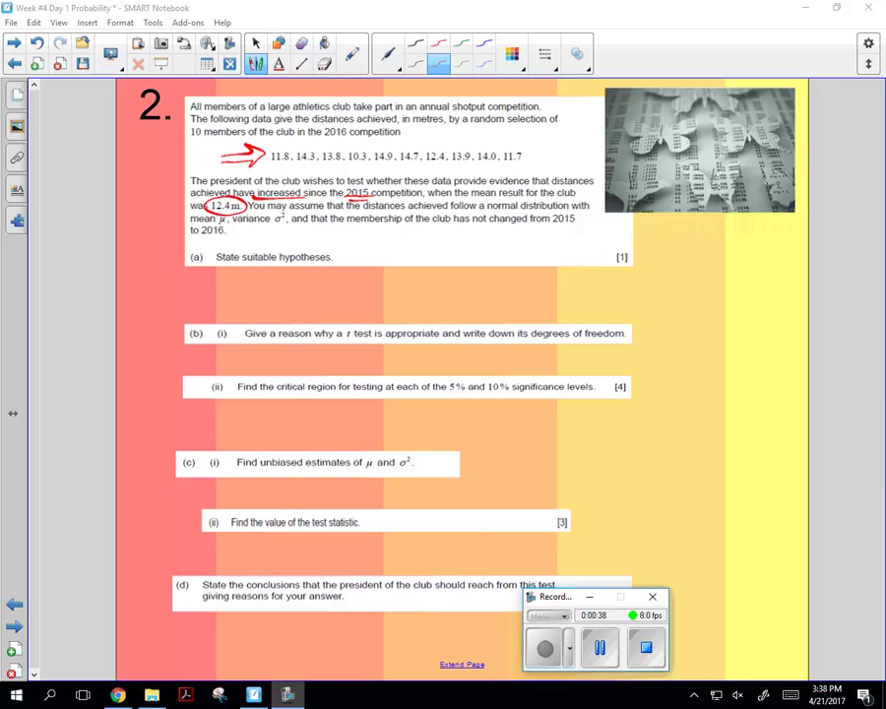
{"action": "left_click_drag", "start_coordinate": [372, 185], "coordinate": [367, 183]}
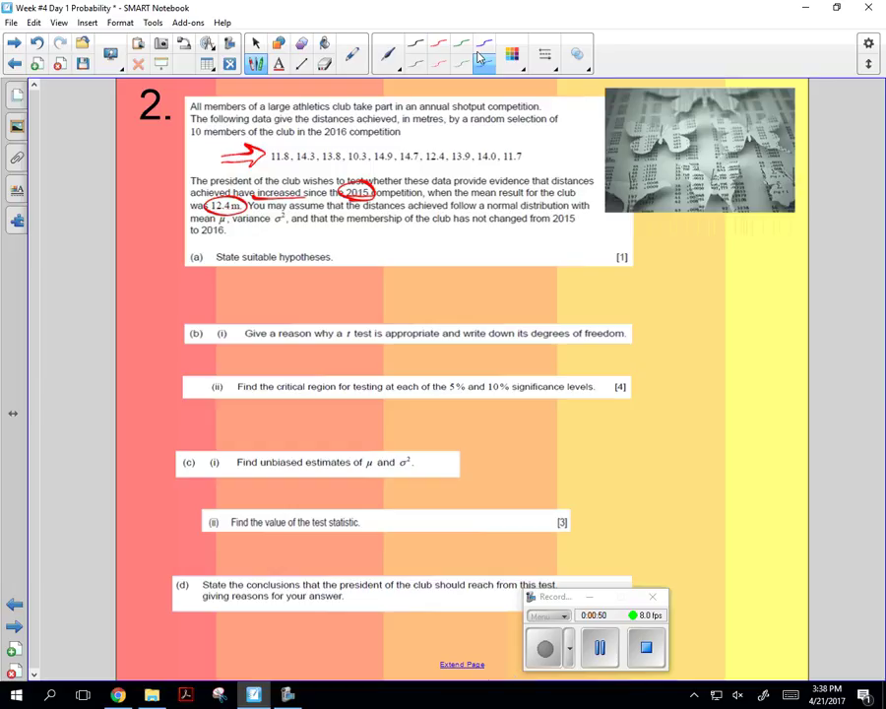
{"action": "left_click", "coordinate": [482, 61]}
{"action": "left_click_drag", "start_coordinate": [489, 210], "coordinate": [575, 209]}
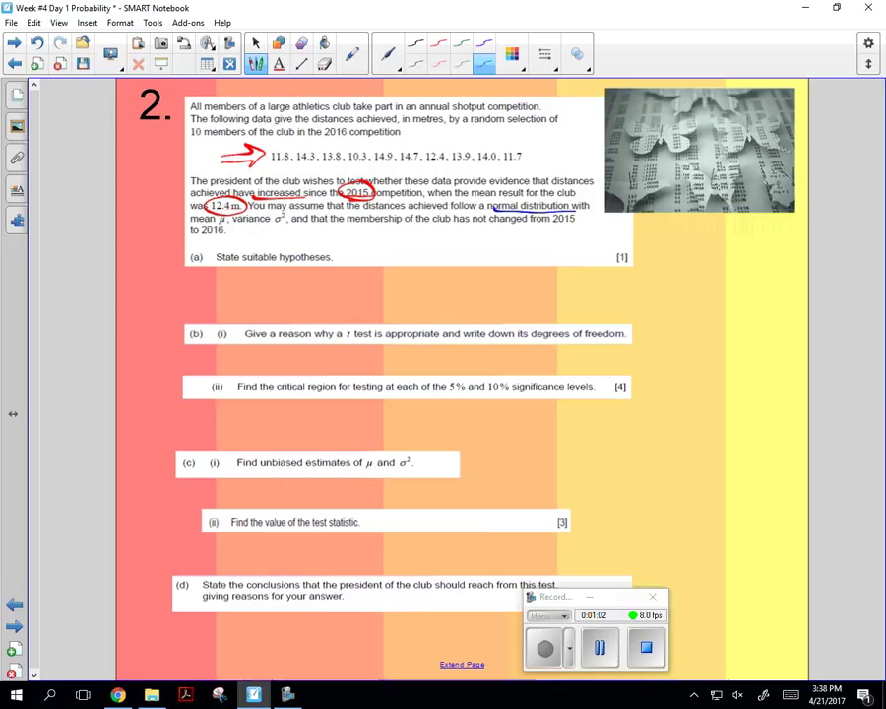
- Handwrite the null hypothesis H₀: μ = 12.4 beside part (a)
{"action": "mouse_move", "coordinate": [370, 237]}
{"action": "left_mouse_down"}
{"action": "mouse_move", "coordinate": [370, 270]}
{"action": "mouse_move", "coordinate": [384, 252]}
{"action": "left_mouse_up"}
{"action": "mouse_move", "coordinate": [384, 240]}
{"action": "left_mouse_down"}
{"action": "mouse_move", "coordinate": [384, 270]}
{"action": "mouse_move", "coordinate": [394, 260]}
{"action": "left_mouse_up"}
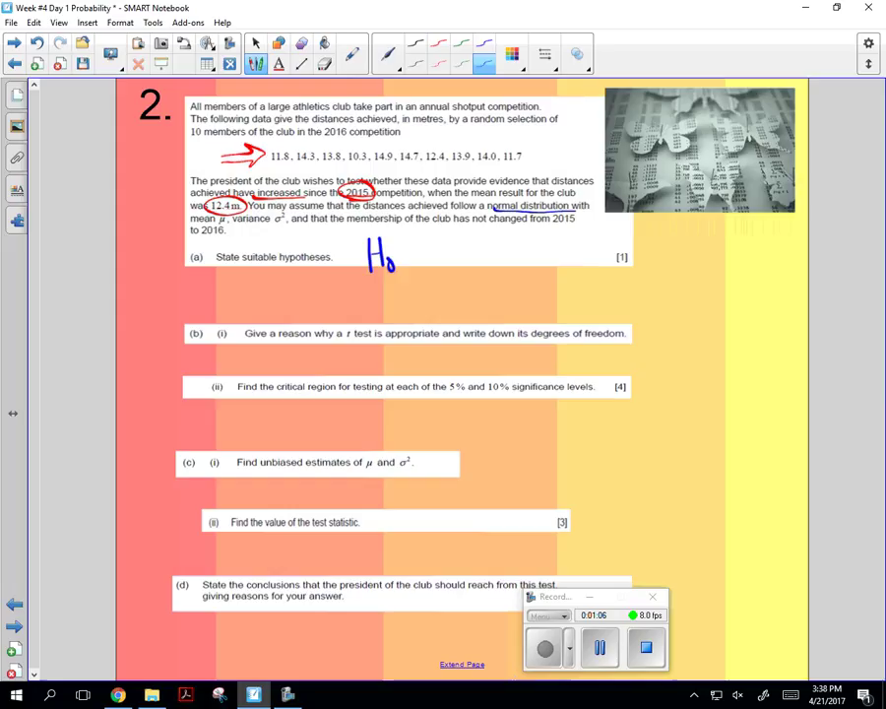
{"action": "left_click", "coordinate": [402, 260]}
{"action": "left_click", "coordinate": [402, 252]}
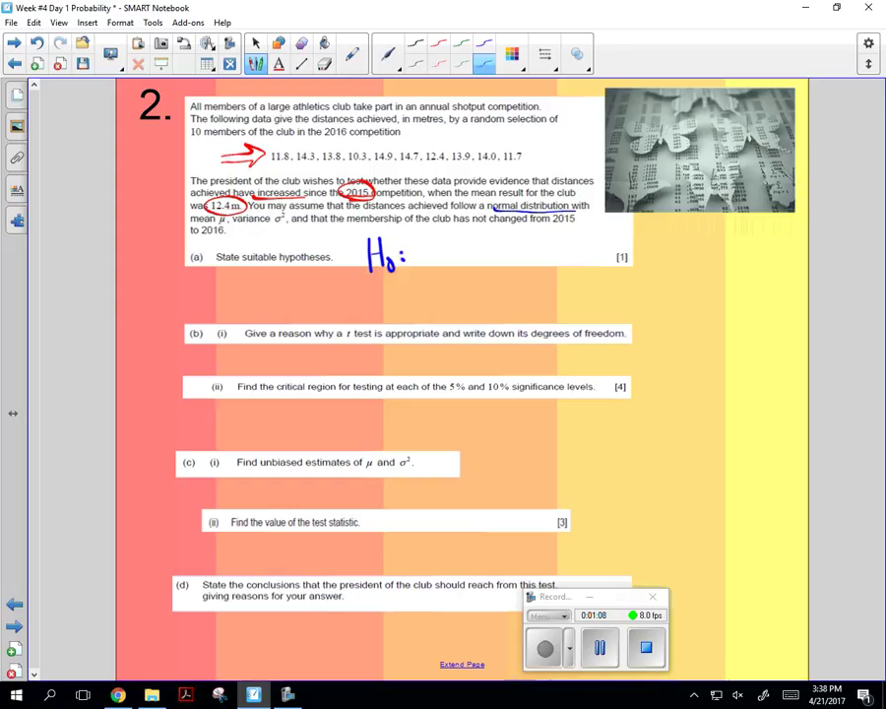
{"action": "mouse_move", "coordinate": [429, 247]}
{"action": "left_mouse_down"}
{"action": "mouse_move", "coordinate": [430, 265]}
{"action": "mouse_move", "coordinate": [450, 249]}
{"action": "left_mouse_up"}
{"action": "mouse_move", "coordinate": [455, 253]}
{"action": "left_mouse_down"}
{"action": "mouse_move", "coordinate": [476, 243]}
{"action": "mouse_move", "coordinate": [476, 258]}
{"action": "mouse_move", "coordinate": [511, 254]}
{"action": "mouse_move", "coordinate": [507, 262]}
{"action": "left_mouse_up"}
{"action": "left_click", "coordinate": [495, 259]}
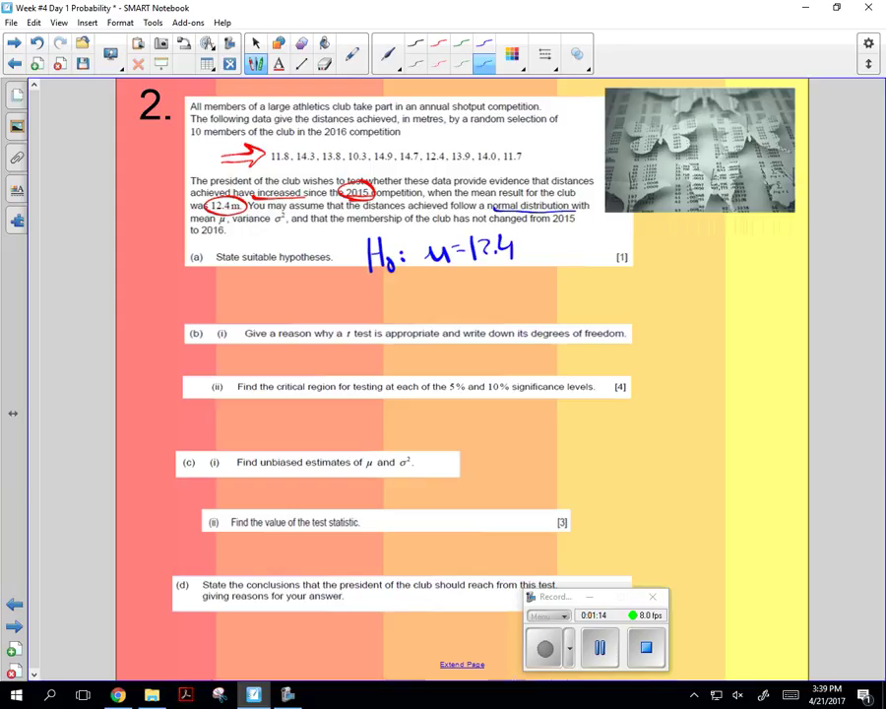
- Handwrite the alternative hypothesis H₁: μ > 12.4 next to it
{"action": "mouse_move", "coordinate": [579, 240]}
{"action": "left_mouse_down"}
{"action": "mouse_move", "coordinate": [578, 264]}
{"action": "mouse_move", "coordinate": [592, 262]}
{"action": "left_mouse_up"}
{"action": "left_click_drag", "start_coordinate": [579, 248], "coordinate": [590, 247]}
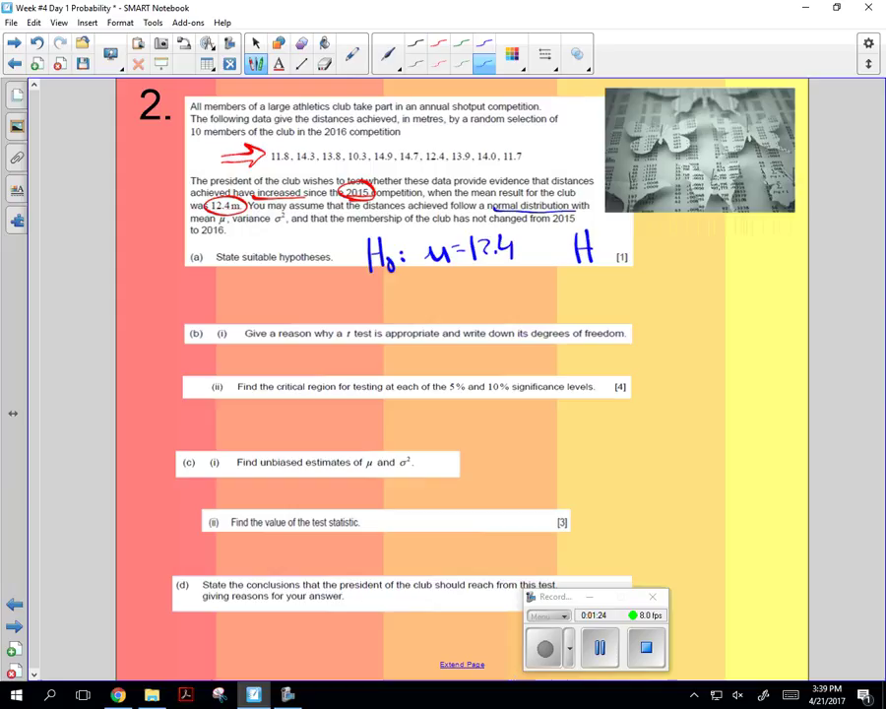
{"action": "left_click_drag", "start_coordinate": [604, 257], "coordinate": [602, 275]}
{"action": "left_click", "coordinate": [611, 251]}
{"action": "left_click", "coordinate": [611, 258]}
{"action": "mouse_move", "coordinate": [641, 244]}
{"action": "left_mouse_down"}
{"action": "mouse_move", "coordinate": [695, 244]}
{"action": "mouse_move", "coordinate": [678, 256]}
{"action": "mouse_move", "coordinate": [708, 258]}
{"action": "mouse_move", "coordinate": [720, 245]}
{"action": "mouse_move", "coordinate": [752, 250]}
{"action": "left_mouse_up"}
{"action": "left_click", "coordinate": [735, 256]}
{"action": "left_click_drag", "start_coordinate": [748, 236], "coordinate": [747, 258]}
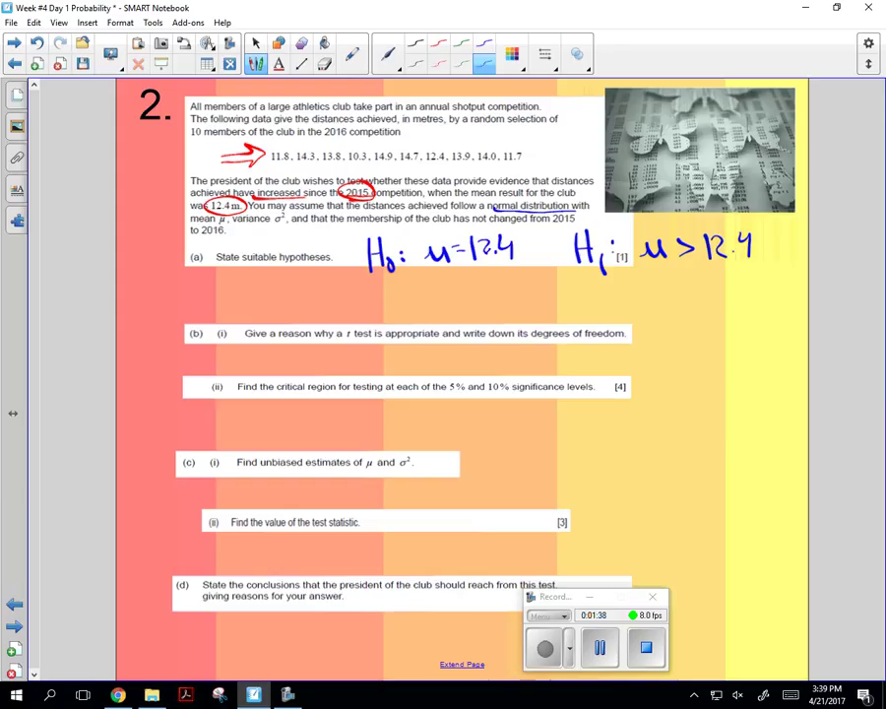
- Write 'Variance is unknown' and 'dof = 10−1 = 9' in blue under part (b)(i)
{"action": "mouse_move", "coordinate": [280, 351]}
{"action": "left_mouse_down"}
{"action": "mouse_move", "coordinate": [288, 364]}
{"action": "mouse_move", "coordinate": [295, 351]}
{"action": "mouse_move", "coordinate": [322, 352]}
{"action": "mouse_move", "coordinate": [328, 364]}
{"action": "mouse_move", "coordinate": [470, 363]}
{"action": "left_mouse_up"}
{"action": "mouse_move", "coordinate": [471, 358]}
{"action": "left_mouse_down"}
{"action": "mouse_move", "coordinate": [516, 351]}
{"action": "mouse_move", "coordinate": [554, 366]}
{"action": "left_mouse_up"}
{"action": "mouse_move", "coordinate": [588, 339]}
{"action": "left_mouse_down"}
{"action": "mouse_move", "coordinate": [583, 362]}
{"action": "mouse_move", "coordinate": [595, 352]}
{"action": "left_mouse_up"}
{"action": "mouse_move", "coordinate": [615, 343]}
{"action": "left_mouse_down"}
{"action": "mouse_move", "coordinate": [608, 364]}
{"action": "mouse_move", "coordinate": [616, 352]}
{"action": "left_mouse_up"}
{"action": "left_click_drag", "start_coordinate": [624, 351], "coordinate": [655, 367]}
{"action": "mouse_move", "coordinate": [673, 343]}
{"action": "left_mouse_down"}
{"action": "mouse_move", "coordinate": [665, 364]}
{"action": "mouse_move", "coordinate": [673, 344]}
{"action": "left_mouse_up"}
{"action": "mouse_move", "coordinate": [681, 356]}
{"action": "left_mouse_down"}
{"action": "mouse_move", "coordinate": [700, 366]}
{"action": "mouse_move", "coordinate": [728, 351]}
{"action": "left_mouse_up"}
{"action": "left_click_drag", "start_coordinate": [716, 358], "coordinate": [728, 357]}
{"action": "left_click_drag", "start_coordinate": [740, 340], "coordinate": [740, 374]}
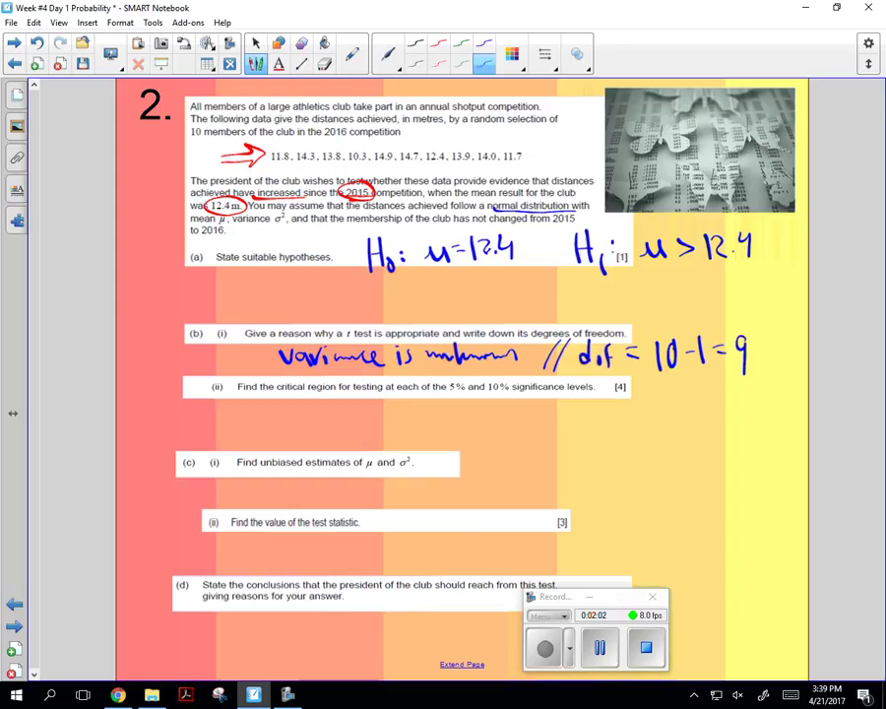
- Write the 5% critical value inv t(.05) = 1.83 in blue under part (b)(ii)
{"action": "mouse_move", "coordinate": [246, 413]}
{"action": "left_mouse_down"}
{"action": "mouse_move", "coordinate": [282, 415]}
{"action": "mouse_move", "coordinate": [293, 430]}
{"action": "mouse_move", "coordinate": [294, 417]}
{"action": "mouse_move", "coordinate": [308, 427]}
{"action": "mouse_move", "coordinate": [317, 415]}
{"action": "mouse_move", "coordinate": [323, 424]}
{"action": "mouse_move", "coordinate": [336, 414]}
{"action": "mouse_move", "coordinate": [338, 428]}
{"action": "mouse_move", "coordinate": [365, 414]}
{"action": "left_mouse_up"}
{"action": "left_click", "coordinate": [312, 429]}
{"action": "mouse_move", "coordinate": [355, 421]}
{"action": "left_mouse_down"}
{"action": "mouse_move", "coordinate": [383, 425]}
{"action": "mouse_move", "coordinate": [390, 409]}
{"action": "mouse_move", "coordinate": [395, 425]}
{"action": "left_mouse_up"}
{"action": "left_click", "coordinate": [380, 424]}
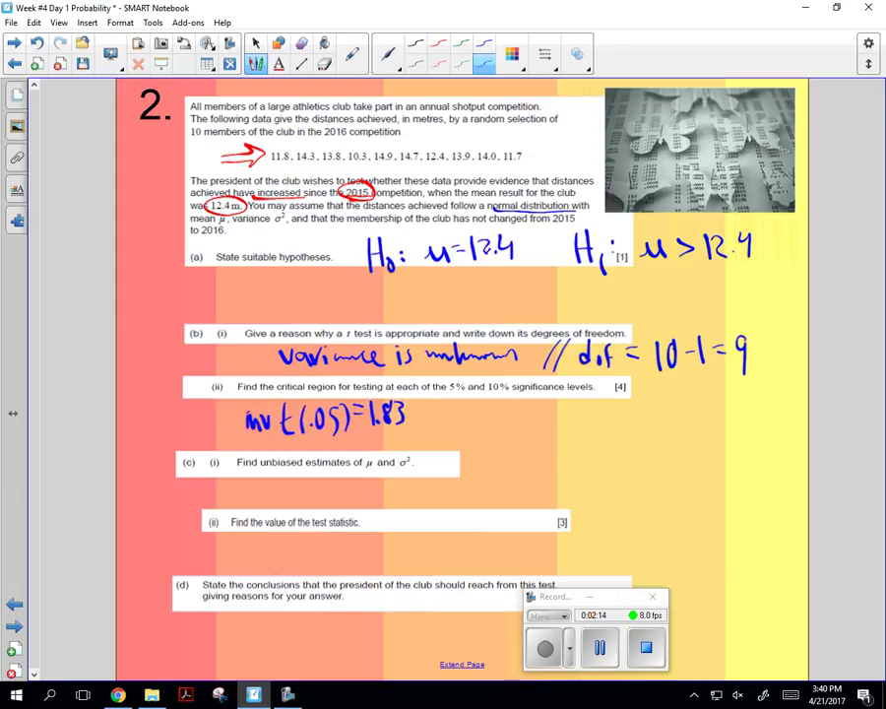
- Write the 10% critical value inv t(.10) = 1.38 in red
{"action": "left_click", "coordinate": [437, 61]}
{"action": "mouse_move", "coordinate": [455, 409]}
{"action": "left_mouse_down"}
{"action": "mouse_move", "coordinate": [457, 426]}
{"action": "mouse_move", "coordinate": [471, 415]}
{"action": "mouse_move", "coordinate": [473, 425]}
{"action": "left_mouse_up"}
{"action": "mouse_move", "coordinate": [476, 411]}
{"action": "left_mouse_down"}
{"action": "mouse_move", "coordinate": [508, 406]}
{"action": "mouse_move", "coordinate": [541, 420]}
{"action": "mouse_move", "coordinate": [553, 410]}
{"action": "mouse_move", "coordinate": [526, 410]}
{"action": "mouse_move", "coordinate": [550, 410]}
{"action": "mouse_move", "coordinate": [556, 379]}
{"action": "left_mouse_up"}
{"action": "left_click", "coordinate": [539, 421]}
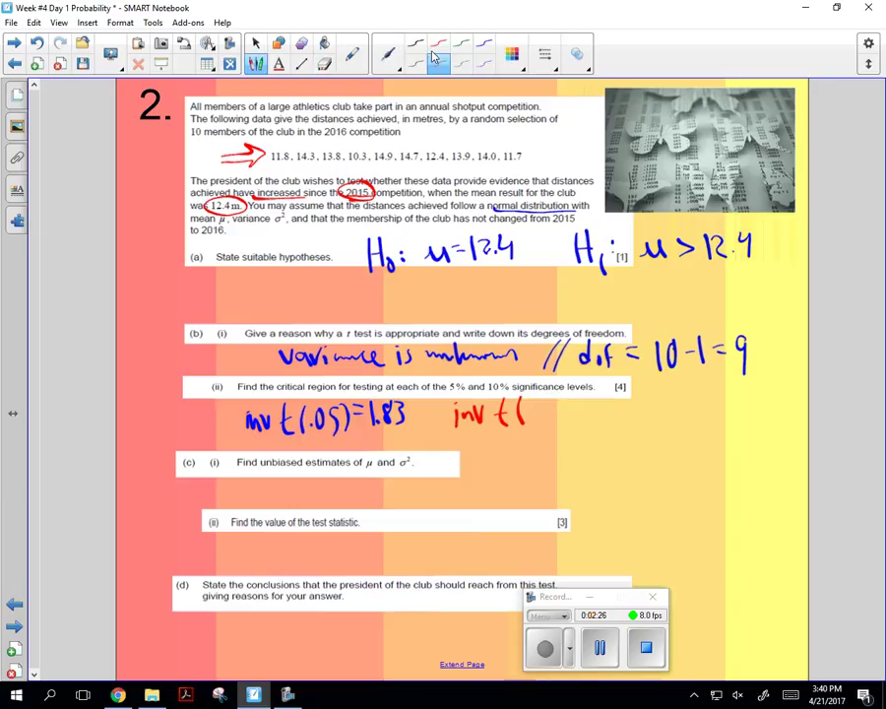
{"action": "left_click_drag", "start_coordinate": [524, 418], "coordinate": [531, 421]}
{"action": "mouse_move", "coordinate": [548, 399]}
{"action": "left_mouse_down"}
{"action": "mouse_move", "coordinate": [558, 423]}
{"action": "mouse_move", "coordinate": [580, 416]}
{"action": "left_mouse_up"}
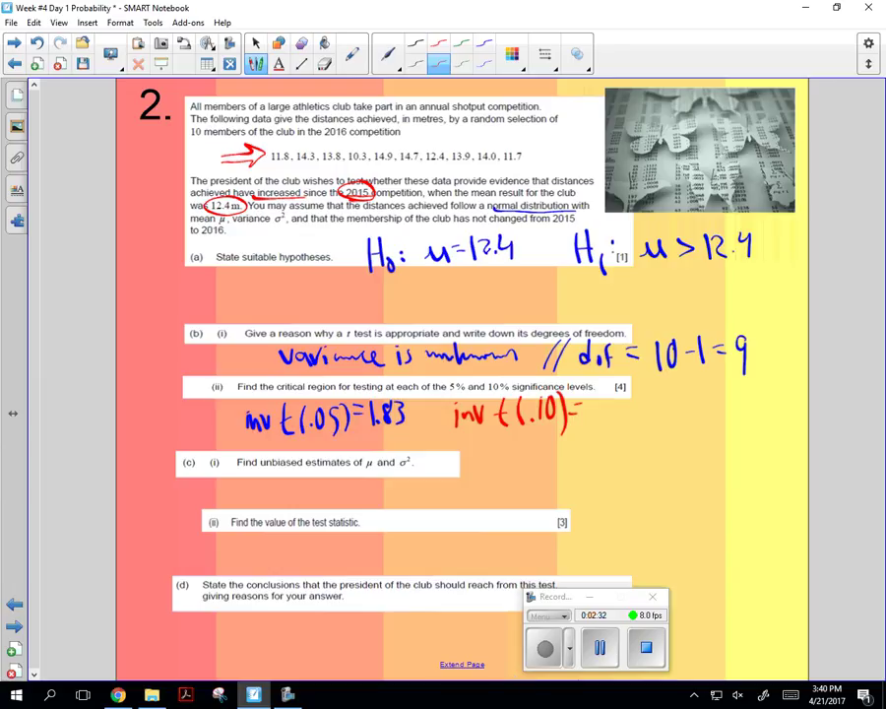
{"action": "left_click_drag", "start_coordinate": [590, 393], "coordinate": [591, 422]}
{"action": "mouse_move", "coordinate": [600, 415]}
{"action": "left_mouse_down"}
{"action": "mouse_move", "coordinate": [612, 404]}
{"action": "mouse_move", "coordinate": [607, 419]}
{"action": "left_mouse_up"}
{"action": "mouse_move", "coordinate": [627, 392]}
{"action": "left_mouse_down"}
{"action": "mouse_move", "coordinate": [620, 406]}
{"action": "mouse_move", "coordinate": [627, 392]}
{"action": "left_mouse_up"}
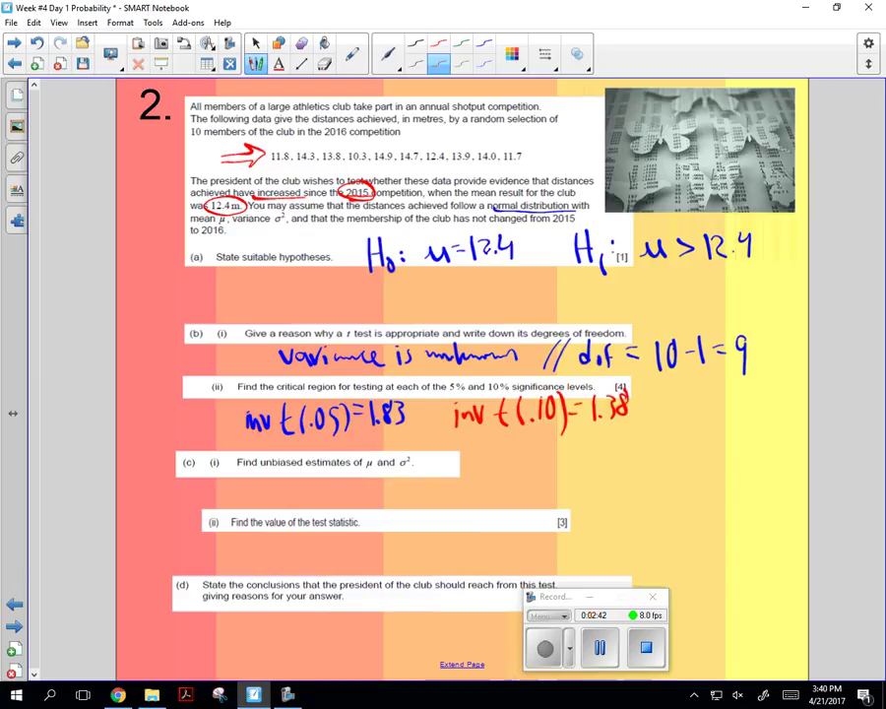
- In black, write the regions t ≥ 1.83 and t ≥ 1.38 beneath each value
{"action": "left_click", "coordinate": [414, 63]}
{"action": "mouse_move", "coordinate": [262, 434]}
{"action": "left_mouse_down"}
{"action": "mouse_move", "coordinate": [264, 450]}
{"action": "mouse_move", "coordinate": [270, 439]}
{"action": "mouse_move", "coordinate": [280, 448]}
{"action": "left_mouse_up"}
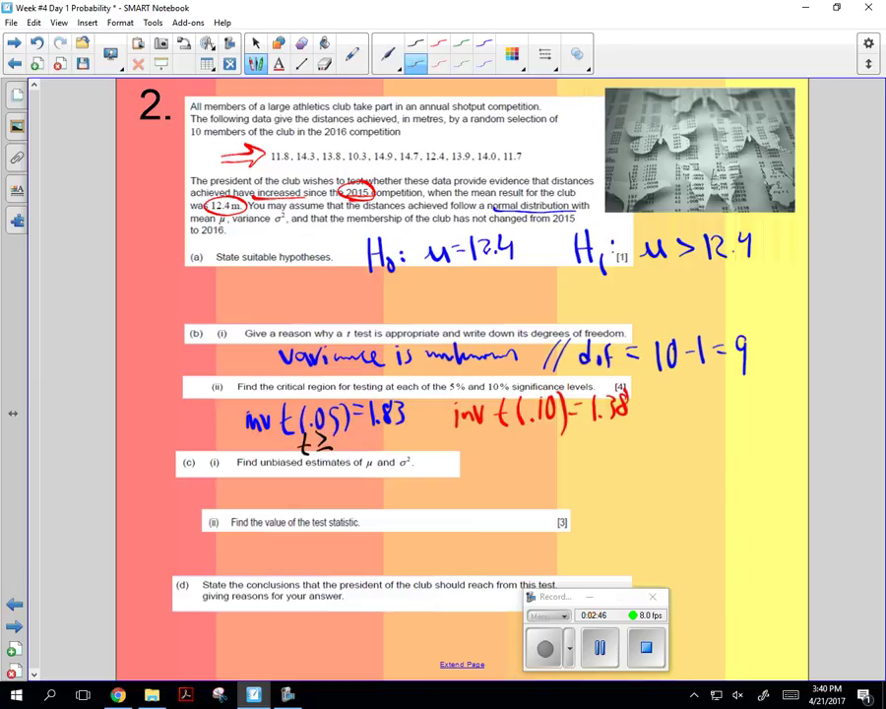
{"action": "mouse_move", "coordinate": [338, 434]}
{"action": "left_mouse_down"}
{"action": "mouse_move", "coordinate": [338, 450]}
{"action": "mouse_move", "coordinate": [348, 448]}
{"action": "left_mouse_up"}
{"action": "left_click_drag", "start_coordinate": [360, 435], "coordinate": [365, 448]}
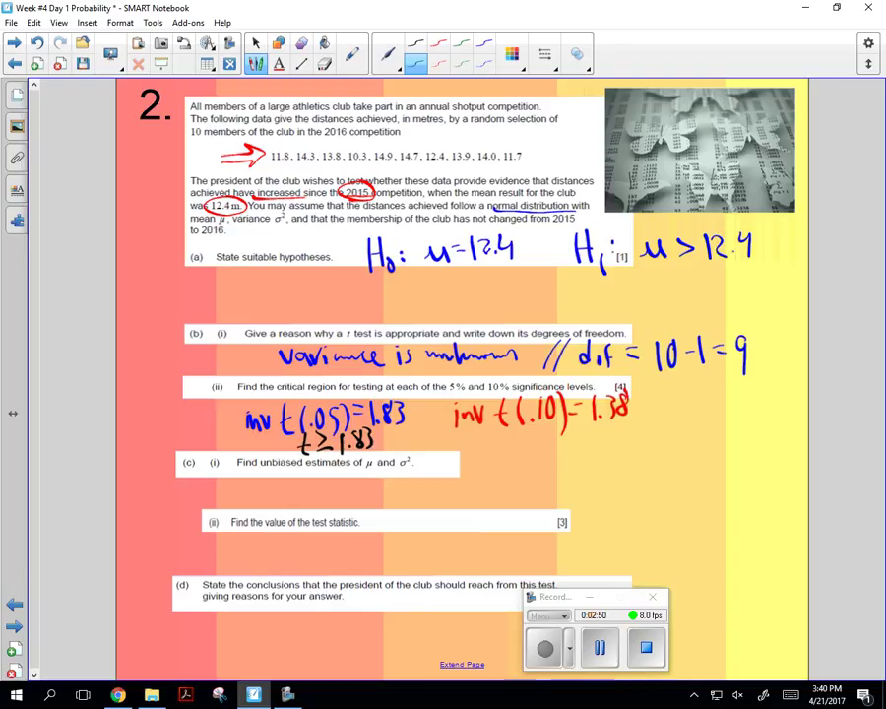
{"action": "left_click_drag", "start_coordinate": [518, 431], "coordinate": [522, 453]}
{"action": "mouse_move", "coordinate": [511, 439]}
{"action": "left_mouse_down"}
{"action": "mouse_move", "coordinate": [545, 440]}
{"action": "mouse_move", "coordinate": [537, 449]}
{"action": "mouse_move", "coordinate": [554, 452]}
{"action": "mouse_move", "coordinate": [602, 427]}
{"action": "left_mouse_up"}
{"action": "left_click", "coordinate": [574, 447]}
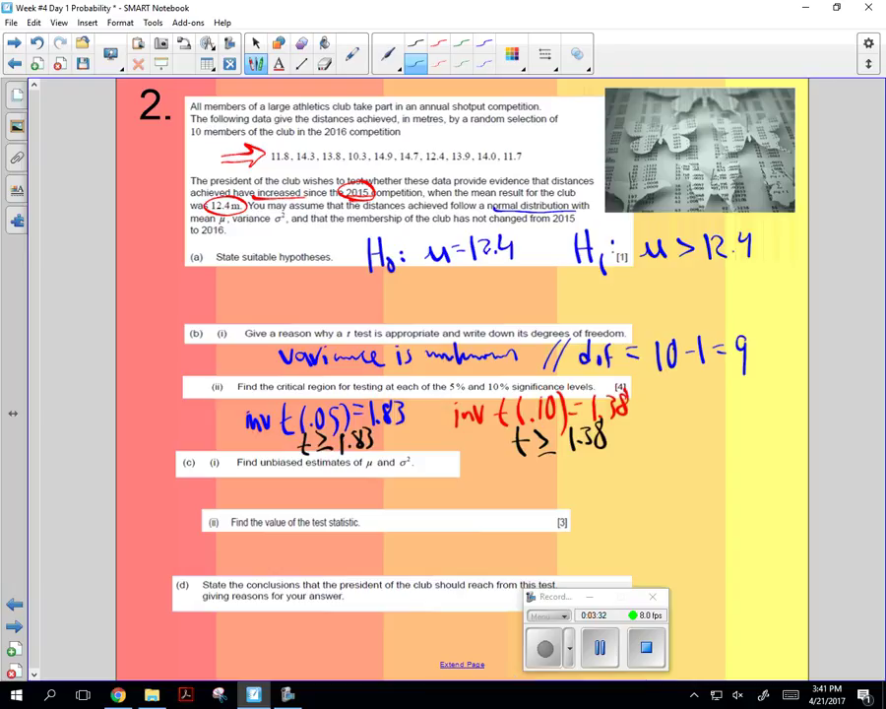
- Underline the data row and write ΣX/(n−1) under part (c)(i)
{"action": "left_click_drag", "start_coordinate": [268, 161], "coordinate": [533, 161]}
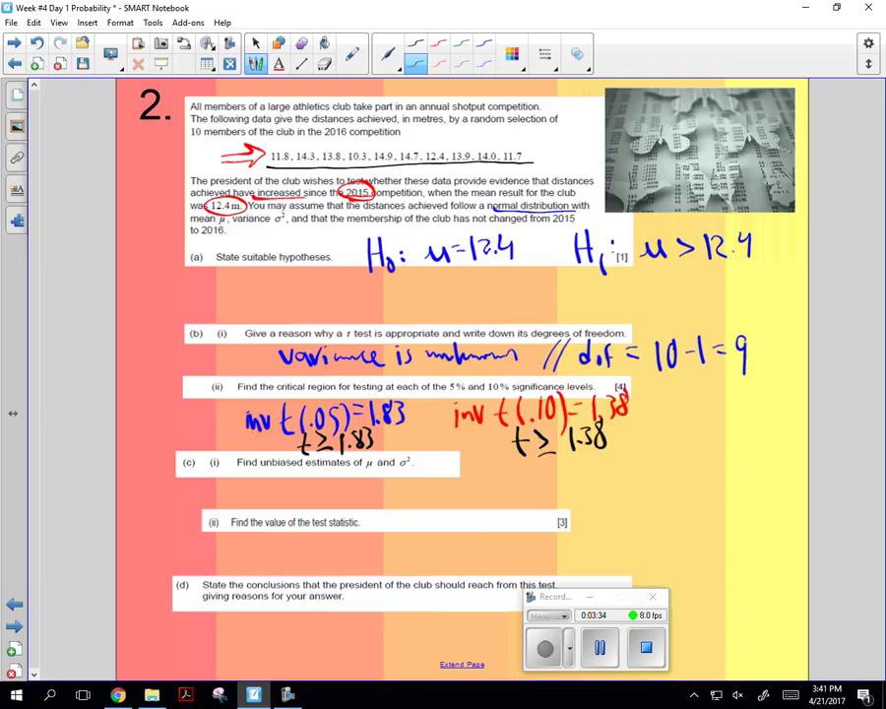
{"action": "left_click_drag", "start_coordinate": [375, 147], "coordinate": [520, 141]}
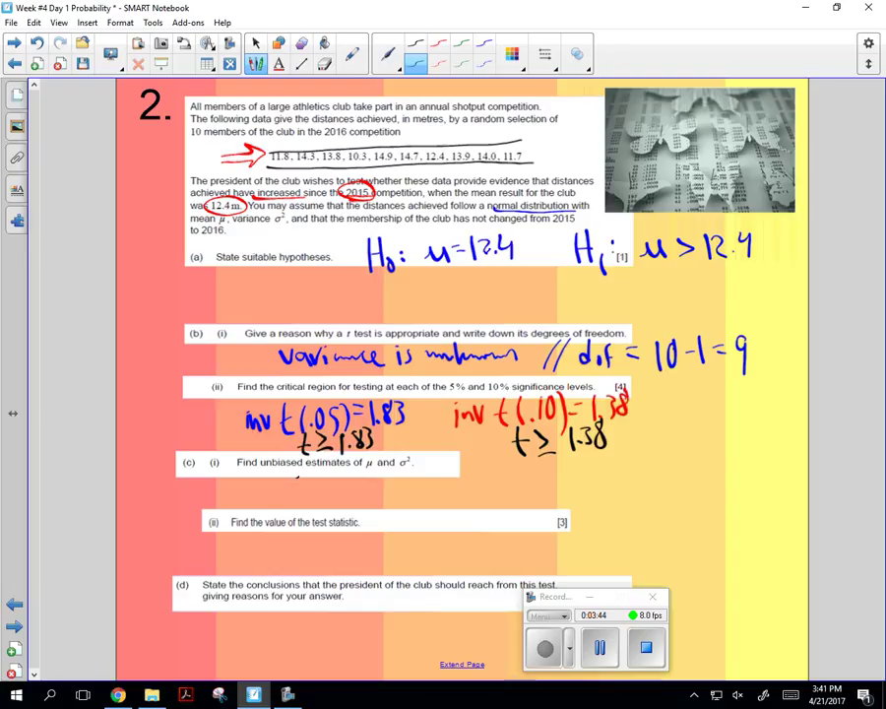
{"action": "mouse_move", "coordinate": [297, 479]}
{"action": "left_mouse_down"}
{"action": "mouse_move", "coordinate": [299, 500]}
{"action": "mouse_move", "coordinate": [315, 504]}
{"action": "mouse_move", "coordinate": [325, 484]}
{"action": "mouse_move", "coordinate": [347, 482]}
{"action": "mouse_move", "coordinate": [335, 513]}
{"action": "mouse_move", "coordinate": [343, 509]}
{"action": "left_mouse_up"}
{"action": "left_click_drag", "start_coordinate": [347, 503], "coordinate": [351, 516]}
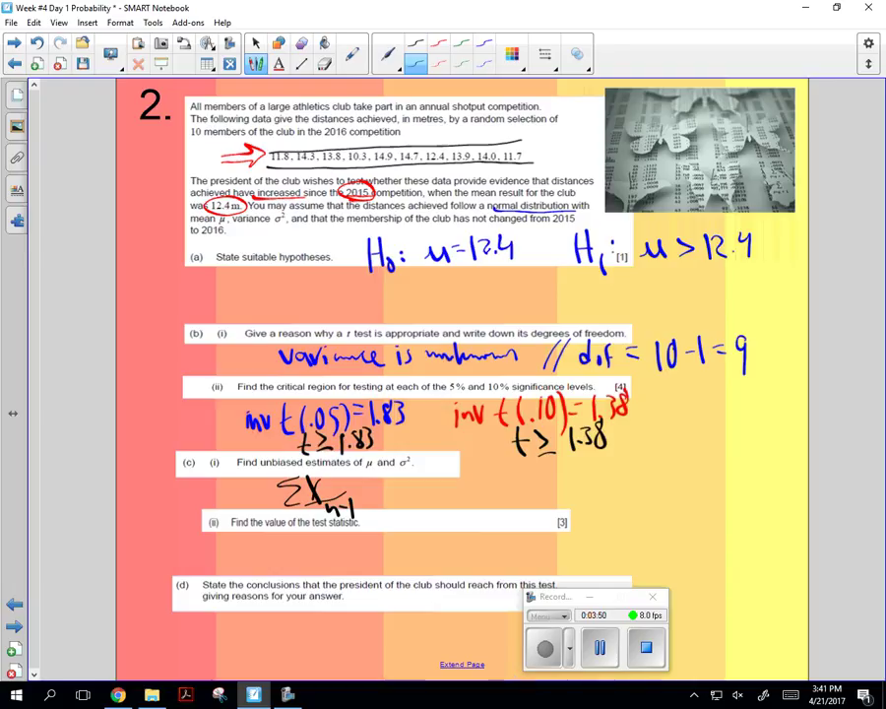
- Write the mean estimate μ = 13.18 in red
{"action": "left_click", "coordinate": [255, 43]}
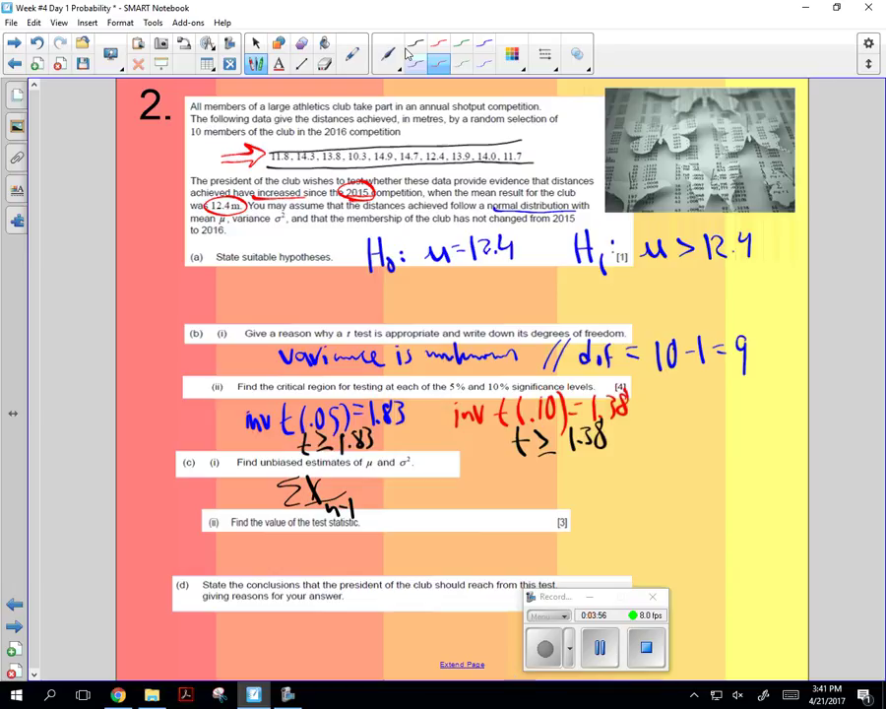
{"action": "left_click_drag", "start_coordinate": [401, 499], "coordinate": [429, 489]}
{"action": "mouse_move", "coordinate": [434, 477]}
{"action": "left_mouse_down"}
{"action": "mouse_move", "coordinate": [434, 495]}
{"action": "mouse_move", "coordinate": [454, 494]}
{"action": "left_mouse_up"}
{"action": "mouse_move", "coordinate": [458, 477]}
{"action": "left_mouse_down"}
{"action": "mouse_move", "coordinate": [458, 495]}
{"action": "mouse_move", "coordinate": [478, 479]}
{"action": "mouse_move", "coordinate": [524, 486]}
{"action": "left_mouse_up"}
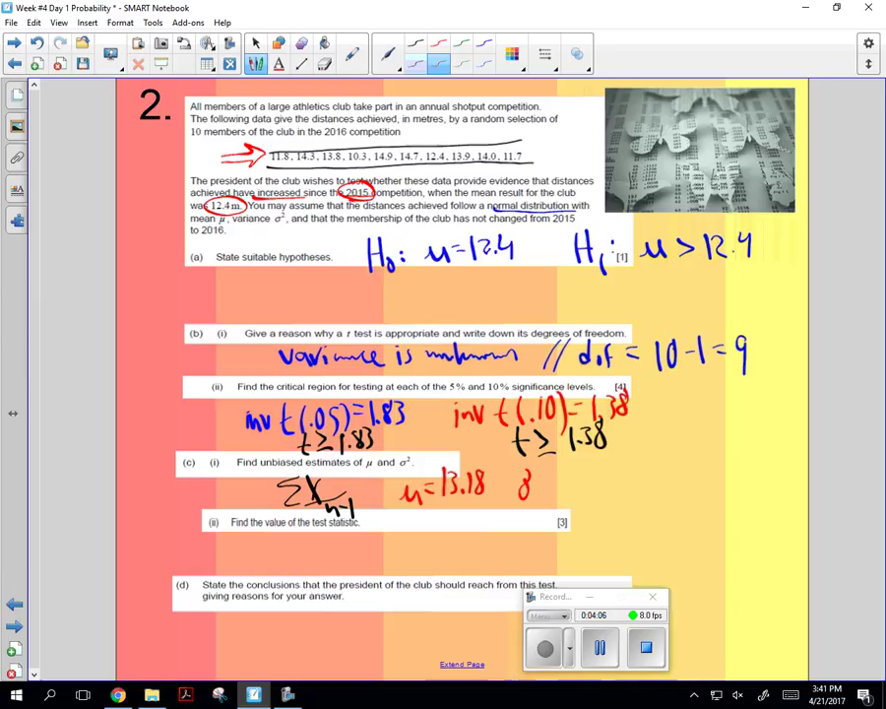
- Write the variance estimate σ² = (1.531)² or 2.34
{"action": "mouse_move", "coordinate": [537, 473]}
{"action": "left_mouse_down"}
{"action": "mouse_move", "coordinate": [547, 485]}
{"action": "mouse_move", "coordinate": [562, 480]}
{"action": "mouse_move", "coordinate": [575, 505]}
{"action": "left_mouse_up"}
{"action": "mouse_move", "coordinate": [586, 477]}
{"action": "left_mouse_down"}
{"action": "mouse_move", "coordinate": [584, 501]}
{"action": "mouse_move", "coordinate": [605, 494]}
{"action": "left_mouse_up"}
{"action": "mouse_move", "coordinate": [607, 475]}
{"action": "left_mouse_down"}
{"action": "mouse_move", "coordinate": [618, 473]}
{"action": "mouse_move", "coordinate": [622, 500]}
{"action": "left_mouse_up"}
{"action": "mouse_move", "coordinate": [640, 476]}
{"action": "left_mouse_down"}
{"action": "mouse_move", "coordinate": [638, 499]}
{"action": "mouse_move", "coordinate": [654, 470]}
{"action": "mouse_move", "coordinate": [657, 495]}
{"action": "mouse_move", "coordinate": [693, 476]}
{"action": "mouse_move", "coordinate": [722, 478]}
{"action": "mouse_move", "coordinate": [726, 496]}
{"action": "left_mouse_up"}
{"action": "left_click_drag", "start_coordinate": [730, 495], "coordinate": [731, 495]}
{"action": "mouse_move", "coordinate": [735, 470]}
{"action": "left_mouse_down"}
{"action": "mouse_move", "coordinate": [743, 479]}
{"action": "mouse_move", "coordinate": [737, 495]}
{"action": "mouse_move", "coordinate": [759, 486]}
{"action": "left_mouse_up"}
{"action": "left_click_drag", "start_coordinate": [756, 464], "coordinate": [756, 502]}
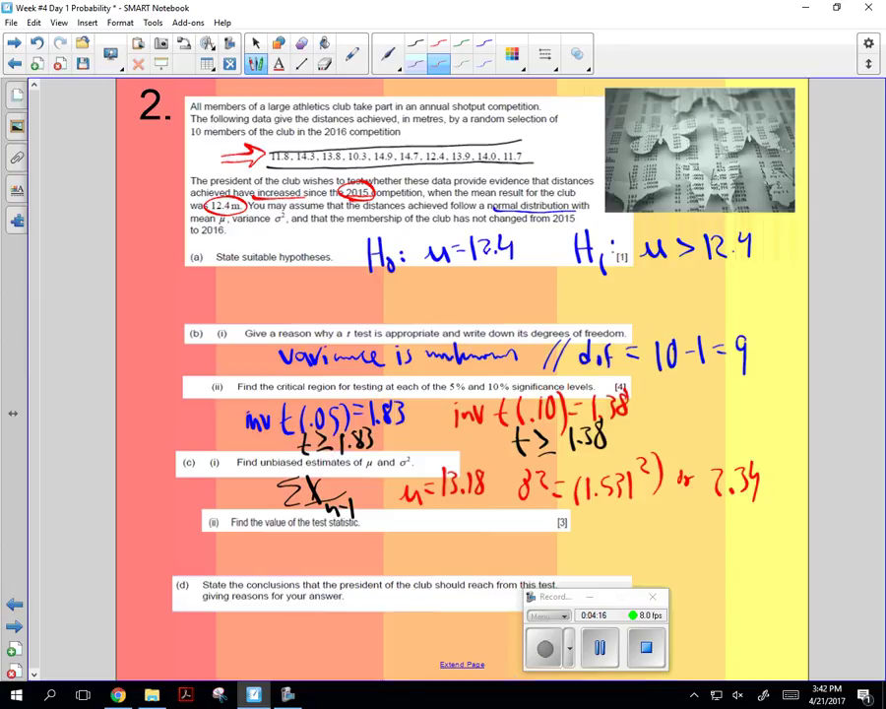
{"action": "left_click", "coordinate": [480, 50]}
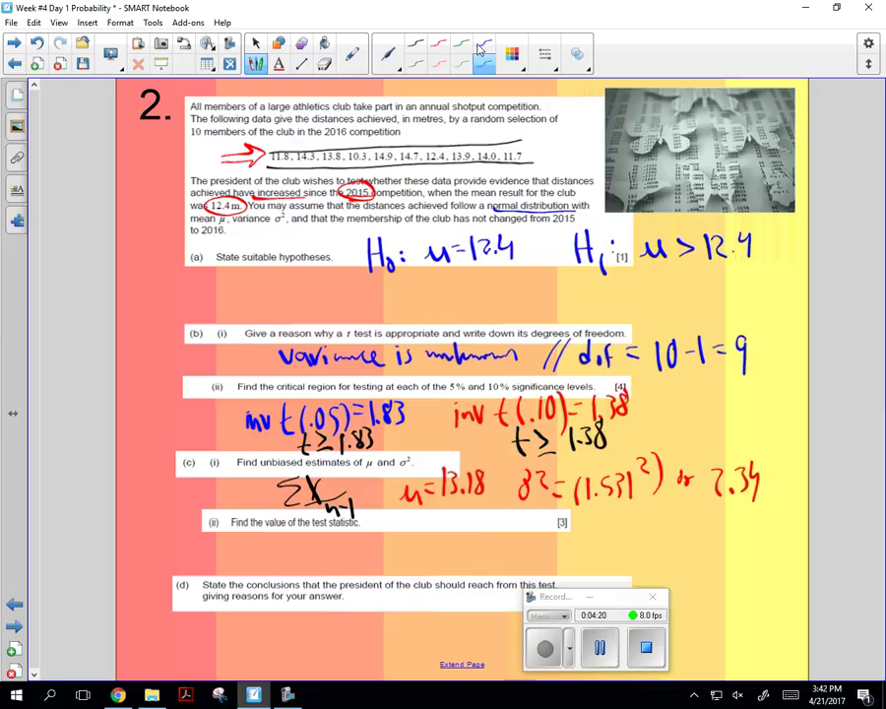
- Write t = (13.18 − 12.4) as the numerator under part (c)(ii)
{"action": "mouse_move", "coordinate": [253, 547]}
{"action": "left_mouse_down"}
{"action": "mouse_move", "coordinate": [259, 570]}
{"action": "mouse_move", "coordinate": [280, 552]}
{"action": "left_mouse_up"}
{"action": "mouse_move", "coordinate": [267, 561]}
{"action": "left_mouse_down"}
{"action": "mouse_move", "coordinate": [281, 559]}
{"action": "mouse_move", "coordinate": [291, 540]}
{"action": "mouse_move", "coordinate": [292, 556]}
{"action": "mouse_move", "coordinate": [319, 554]}
{"action": "mouse_move", "coordinate": [331, 539]}
{"action": "mouse_move", "coordinate": [357, 551]}
{"action": "left_mouse_up"}
{"action": "left_click_drag", "start_coordinate": [360, 536], "coordinate": [375, 549]}
{"action": "mouse_move", "coordinate": [378, 552]}
{"action": "left_mouse_down"}
{"action": "mouse_move", "coordinate": [391, 546]}
{"action": "mouse_move", "coordinate": [388, 554]}
{"action": "left_mouse_up"}
{"action": "left_click_drag", "start_coordinate": [294, 562], "coordinate": [403, 558]}
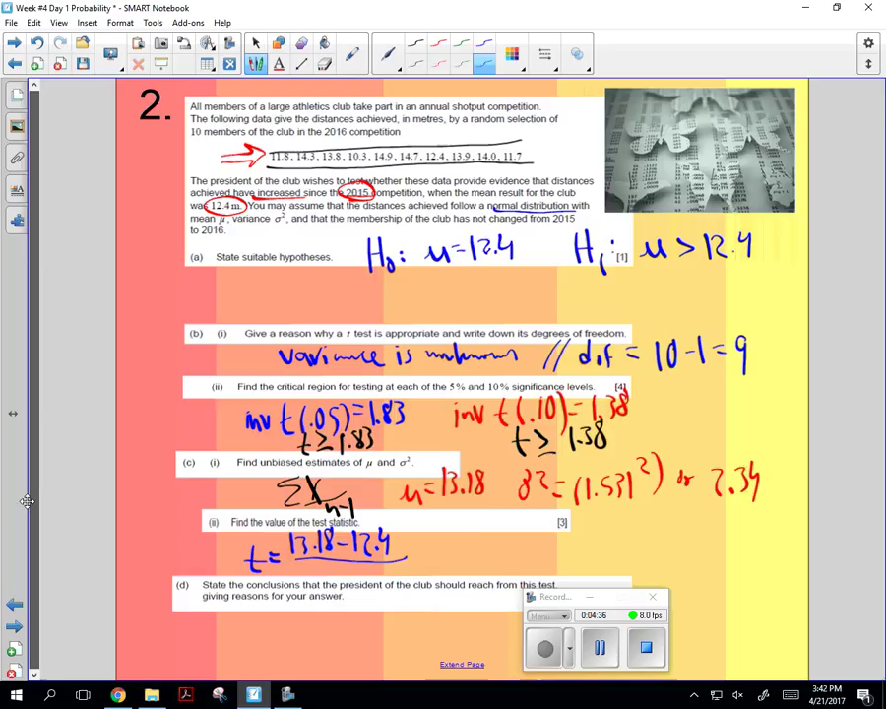
- Add the denominator 1.531/√10 and an equals sign
{"action": "scroll", "coordinate": [26, 501], "scroll_direction": "down", "scroll_amount": 3}
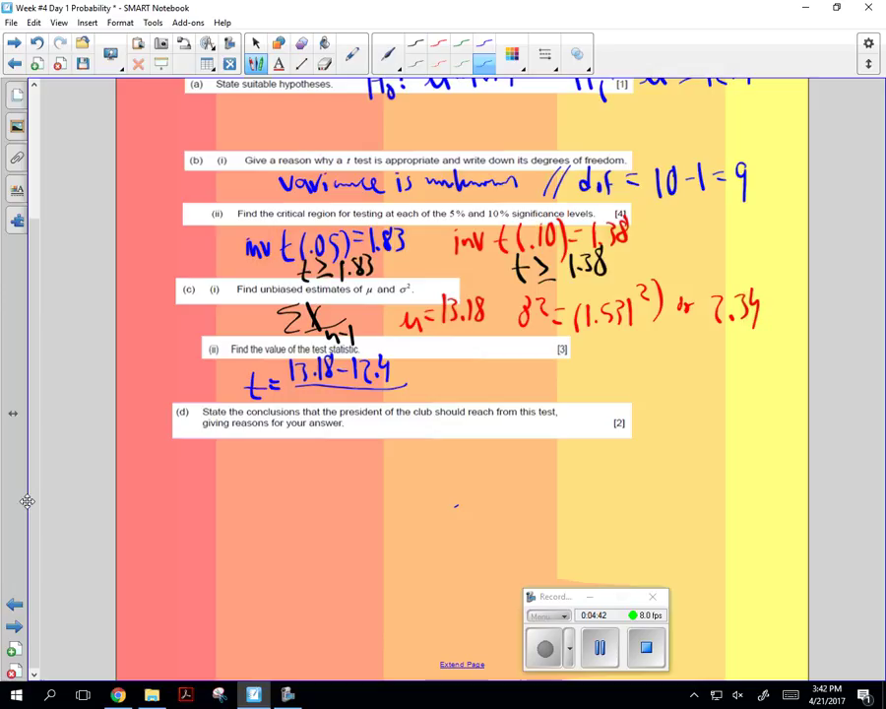
{"action": "left_click_drag", "start_coordinate": [327, 388], "coordinate": [328, 396]}
{"action": "mouse_move", "coordinate": [347, 388]}
{"action": "left_mouse_down"}
{"action": "mouse_move", "coordinate": [341, 399]}
{"action": "mouse_move", "coordinate": [400, 393]}
{"action": "mouse_move", "coordinate": [389, 411]}
{"action": "mouse_move", "coordinate": [396, 399]}
{"action": "left_mouse_up"}
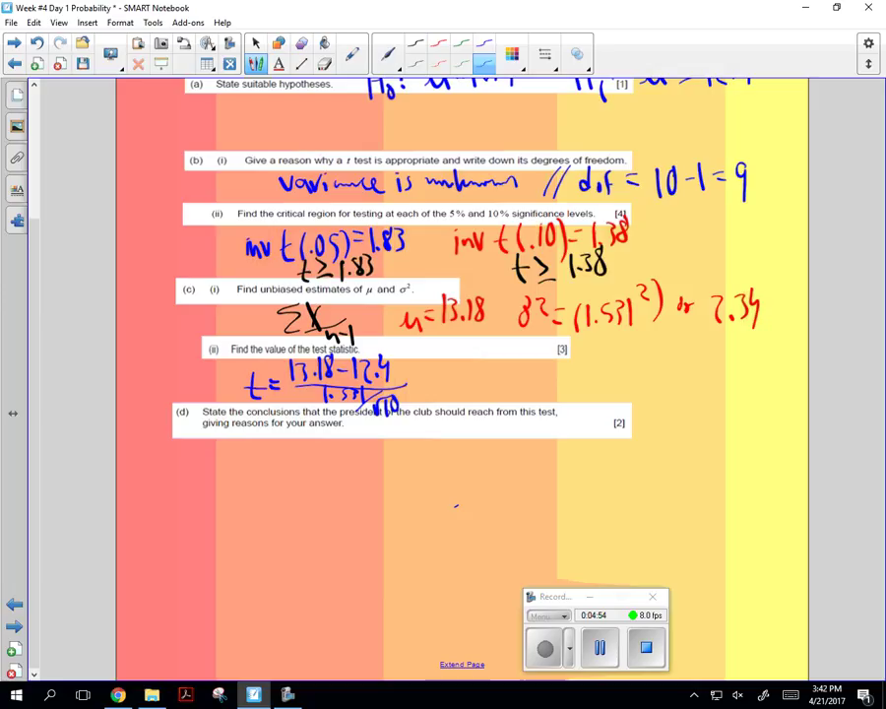
{"action": "left_click_drag", "start_coordinate": [419, 373], "coordinate": [435, 377]}
- Write the general formula (x̄−μ)/(s/√n) in red and the result 1.61 in blue
{"action": "left_click", "coordinate": [439, 64]}
{"action": "mouse_move", "coordinate": [449, 349]}
{"action": "left_mouse_down"}
{"action": "mouse_move", "coordinate": [461, 366]}
{"action": "mouse_move", "coordinate": [461, 342]}
{"action": "mouse_move", "coordinate": [476, 356]}
{"action": "mouse_move", "coordinate": [493, 347]}
{"action": "mouse_move", "coordinate": [508, 362]}
{"action": "left_mouse_up"}
{"action": "mouse_move", "coordinate": [477, 370]}
{"action": "left_mouse_down"}
{"action": "mouse_move", "coordinate": [481, 396]}
{"action": "mouse_move", "coordinate": [532, 365]}
{"action": "left_mouse_up"}
{"action": "left_click_drag", "start_coordinate": [519, 373], "coordinate": [585, 386]}
{"action": "left_click", "coordinate": [485, 62]}
{"action": "left_click", "coordinate": [555, 377]}
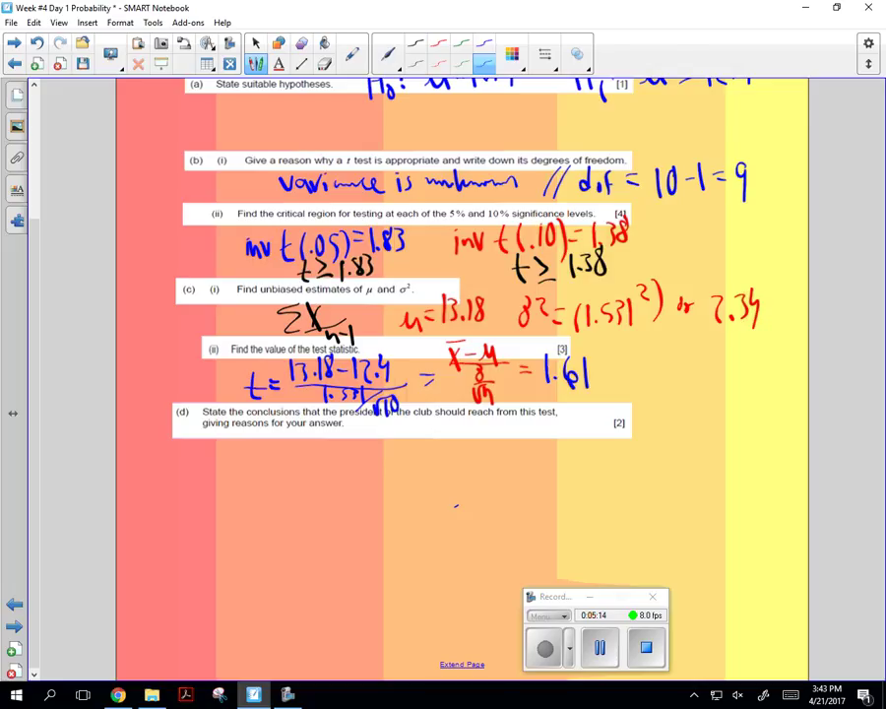
{"action": "left_click", "coordinate": [440, 61]}
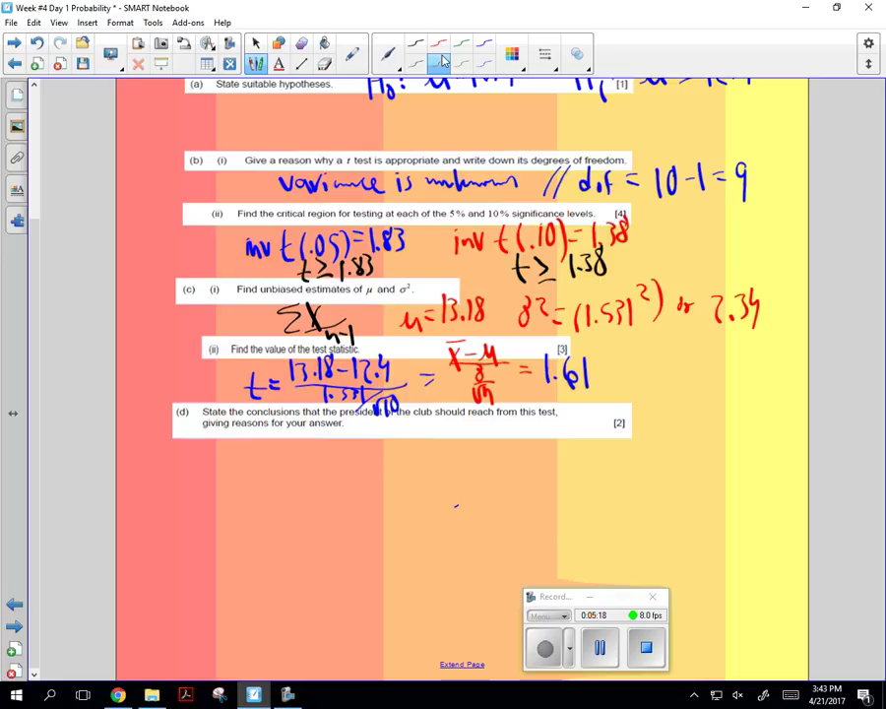
- Circle t ≥ 1.83 and t ≥ 1.38 in red, then write 1.83 below part (d) with the calligraphic pen
{"action": "mouse_move", "coordinate": [384, 252]}
{"action": "left_mouse_down"}
{"action": "mouse_move", "coordinate": [290, 266]}
{"action": "mouse_move", "coordinate": [386, 254]}
{"action": "left_mouse_up"}
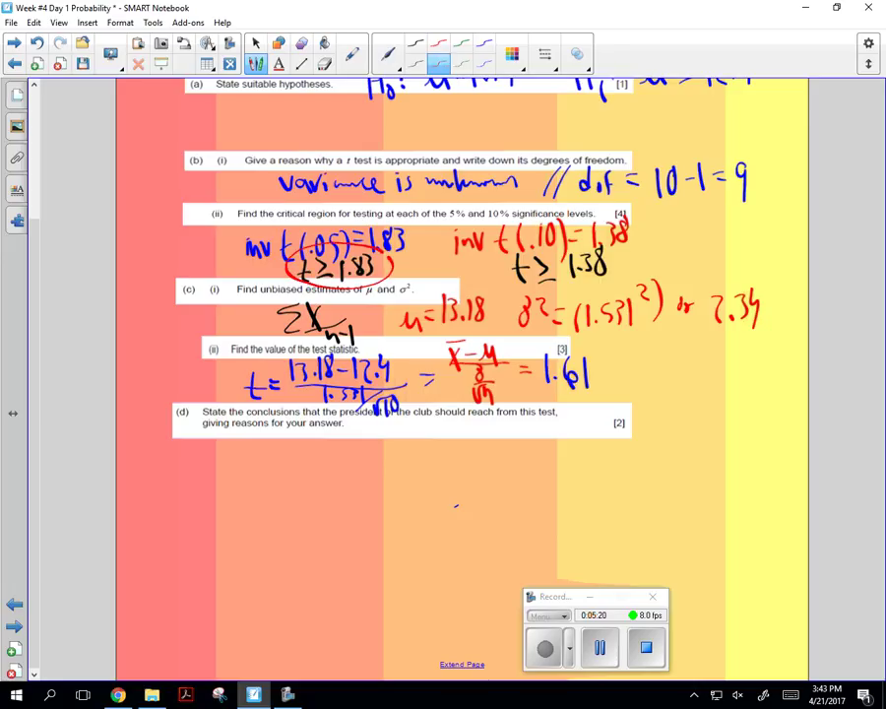
{"action": "left_click_drag", "start_coordinate": [602, 242], "coordinate": [598, 246]}
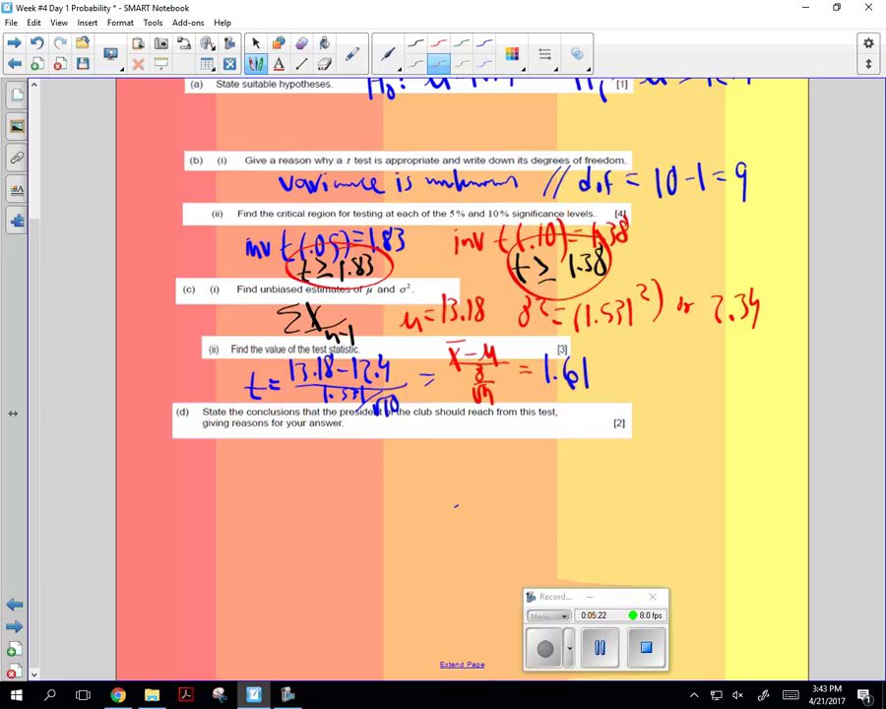
{"action": "left_click_drag", "start_coordinate": [275, 486], "coordinate": [277, 544]}
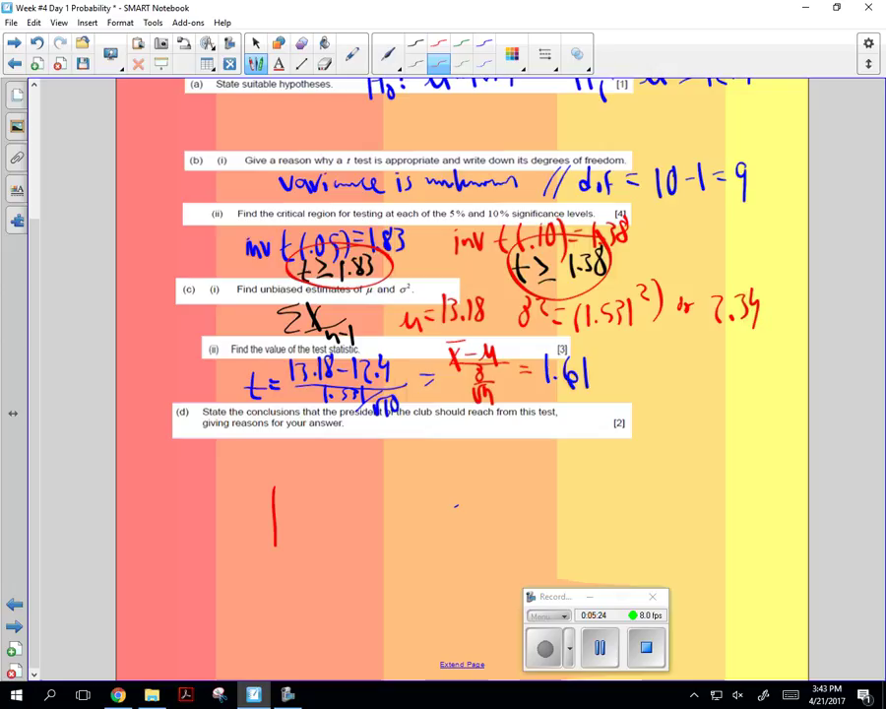
{"action": "left_click", "coordinate": [392, 55]}
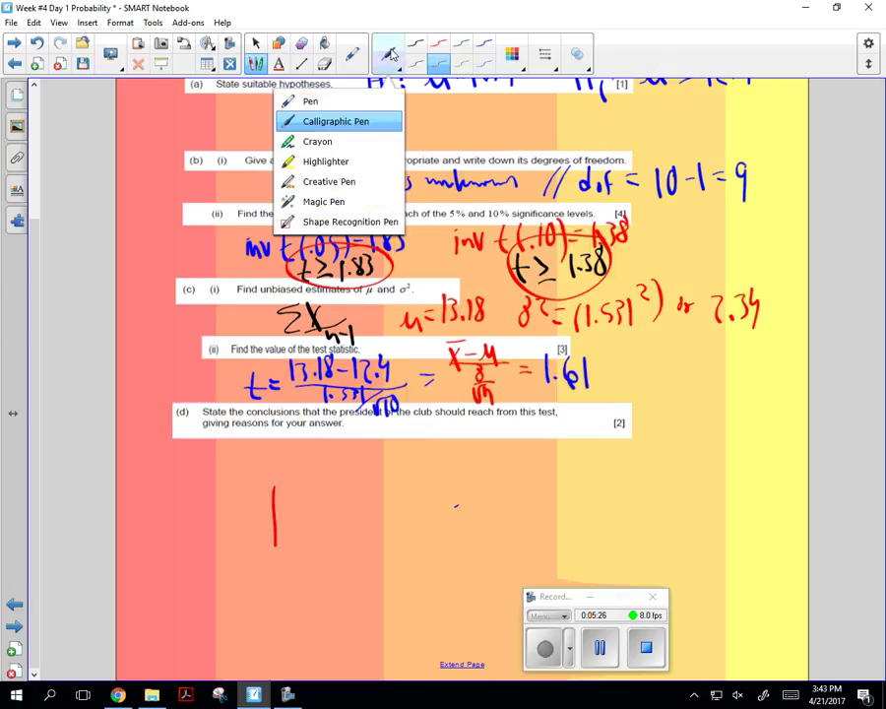
{"action": "left_click", "coordinate": [335, 121]}
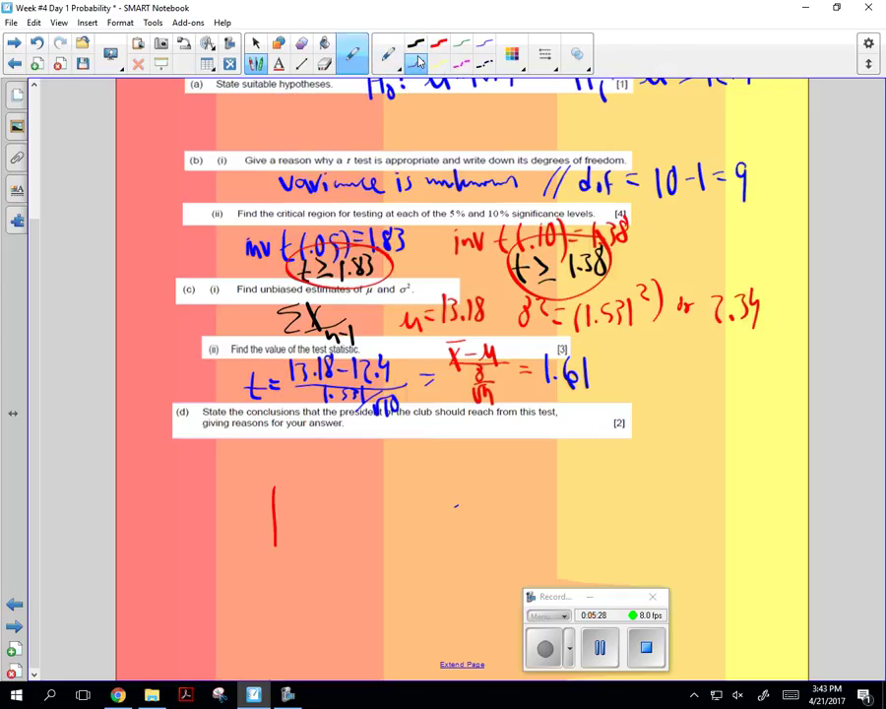
{"action": "left_click", "coordinate": [286, 547]}
{"action": "mouse_move", "coordinate": [314, 486]}
{"action": "left_mouse_down"}
{"action": "mouse_move", "coordinate": [303, 484]}
{"action": "mouse_move", "coordinate": [345, 520]}
{"action": "mouse_move", "coordinate": [327, 559]}
{"action": "left_mouse_up"}
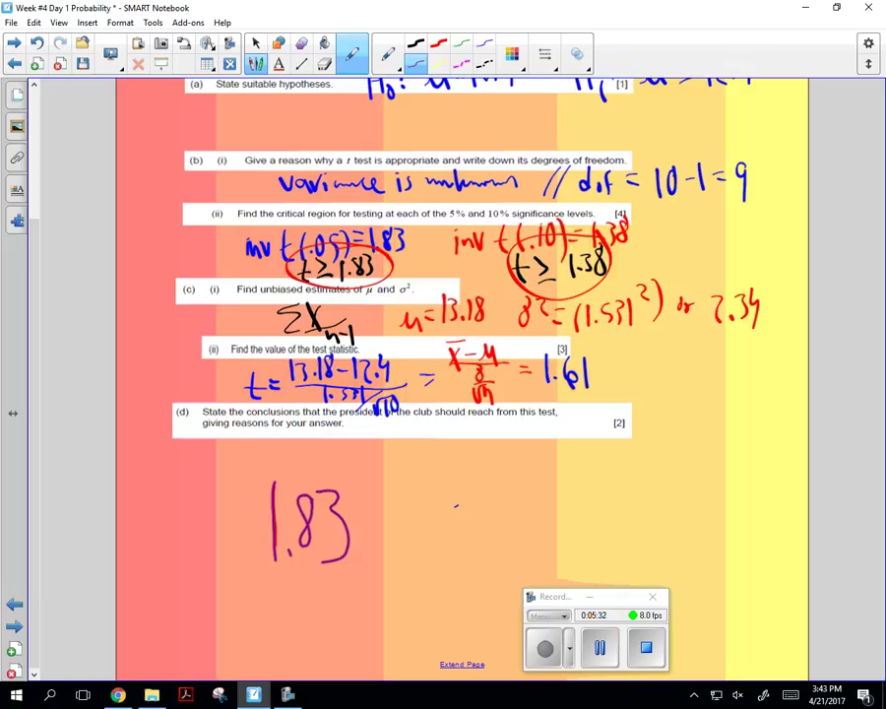
- Erase that 1.83 and rewrite it further right
{"action": "left_click", "coordinate": [325, 63]}
{"action": "mouse_move", "coordinate": [340, 497]}
{"action": "left_mouse_down"}
{"action": "mouse_move", "coordinate": [323, 546]}
{"action": "mouse_move", "coordinate": [293, 550]}
{"action": "mouse_move", "coordinate": [256, 596]}
{"action": "left_mouse_up"}
{"action": "left_click", "coordinate": [254, 63]}
{"action": "mouse_move", "coordinate": [456, 464]}
{"action": "left_mouse_down"}
{"action": "mouse_move", "coordinate": [454, 518]}
{"action": "mouse_move", "coordinate": [482, 459]}
{"action": "mouse_move", "coordinate": [506, 517]}
{"action": "left_mouse_up"}
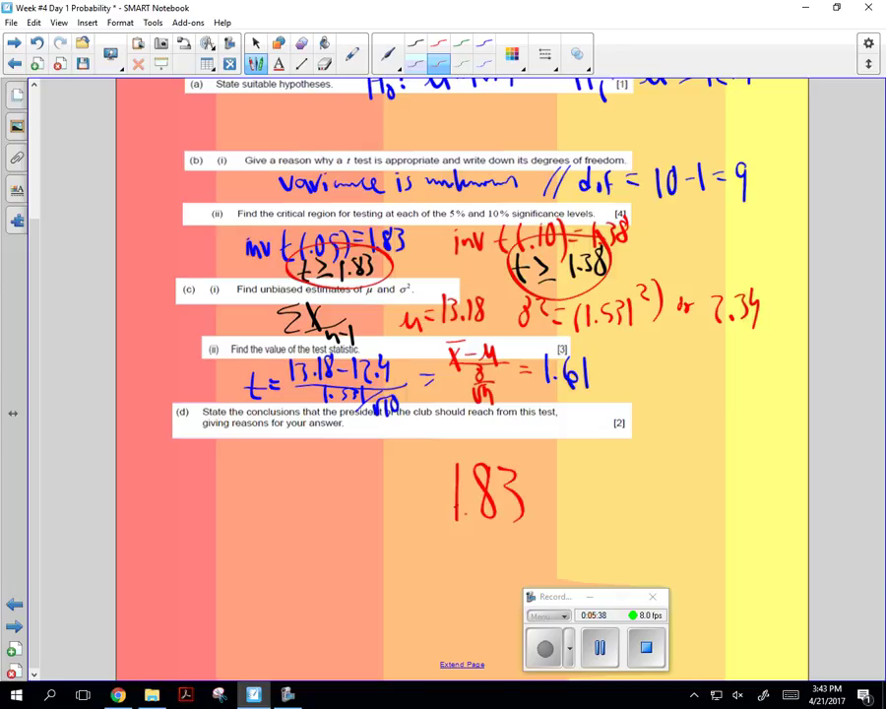
- Write 1.61 < t < to the left of 1.83 with the calligraphic pen
{"action": "left_click", "coordinate": [257, 65]}
{"action": "left_click", "coordinate": [344, 120]}
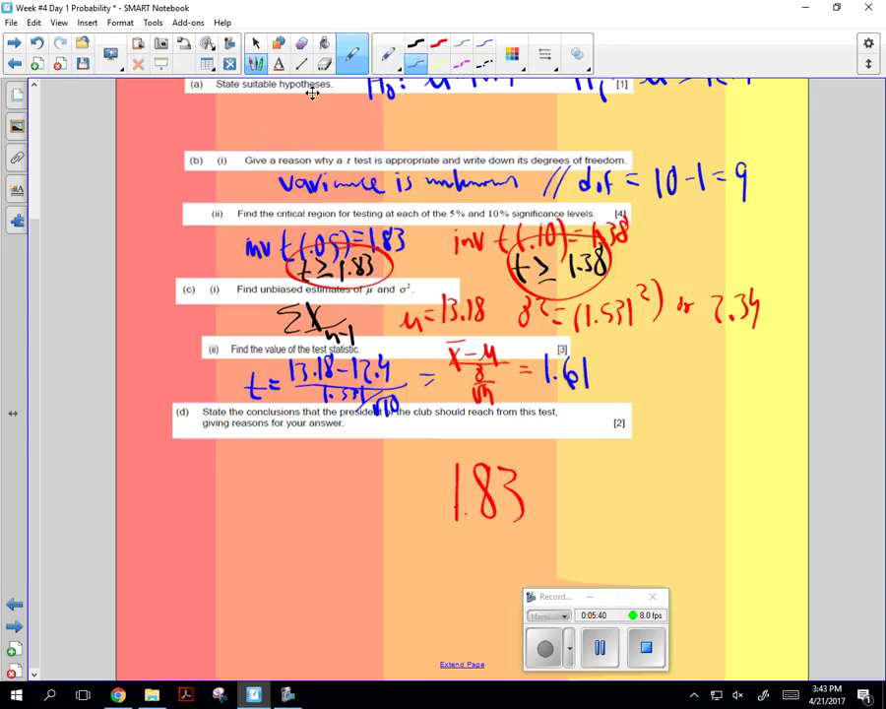
{"action": "left_click", "coordinate": [413, 65]}
{"action": "mouse_move", "coordinate": [283, 471]}
{"action": "left_mouse_down"}
{"action": "mouse_move", "coordinate": [284, 527]}
{"action": "mouse_move", "coordinate": [303, 506]}
{"action": "left_mouse_up"}
{"action": "left_click", "coordinate": [292, 521]}
{"action": "left_click_drag", "start_coordinate": [322, 470], "coordinate": [321, 532]}
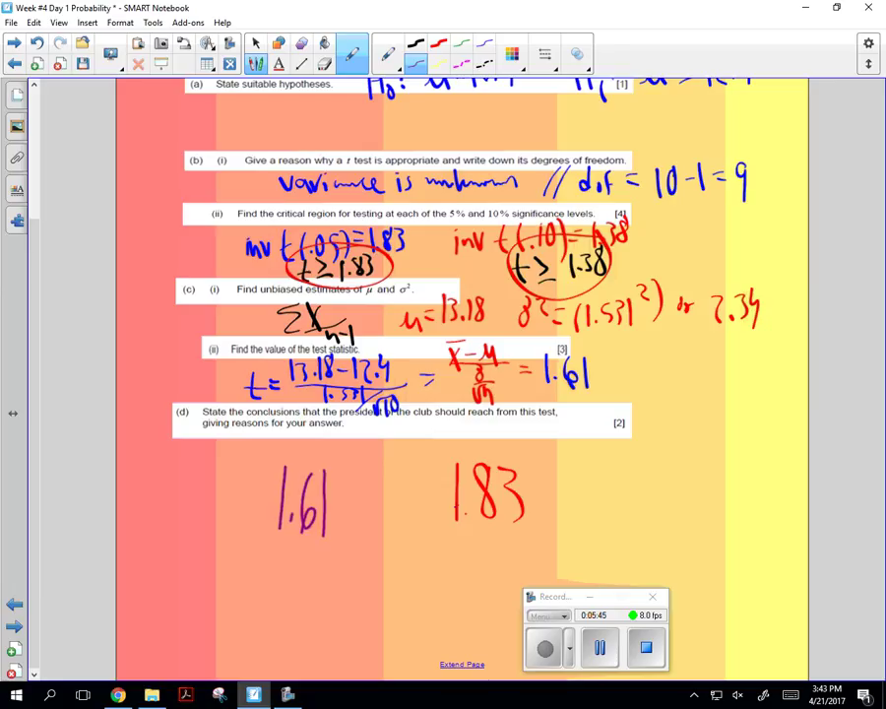
{"action": "mouse_move", "coordinate": [391, 480]}
{"action": "left_mouse_down"}
{"action": "mouse_move", "coordinate": [393, 520]}
{"action": "mouse_move", "coordinate": [401, 524]}
{"action": "left_mouse_up"}
{"action": "mouse_move", "coordinate": [372, 496]}
{"action": "left_mouse_down"}
{"action": "mouse_move", "coordinate": [406, 522]}
{"action": "mouse_move", "coordinate": [437, 469]}
{"action": "mouse_move", "coordinate": [448, 520]}
{"action": "left_mouse_up"}
{"action": "left_click_drag", "start_coordinate": [365, 476], "coordinate": [367, 518]}
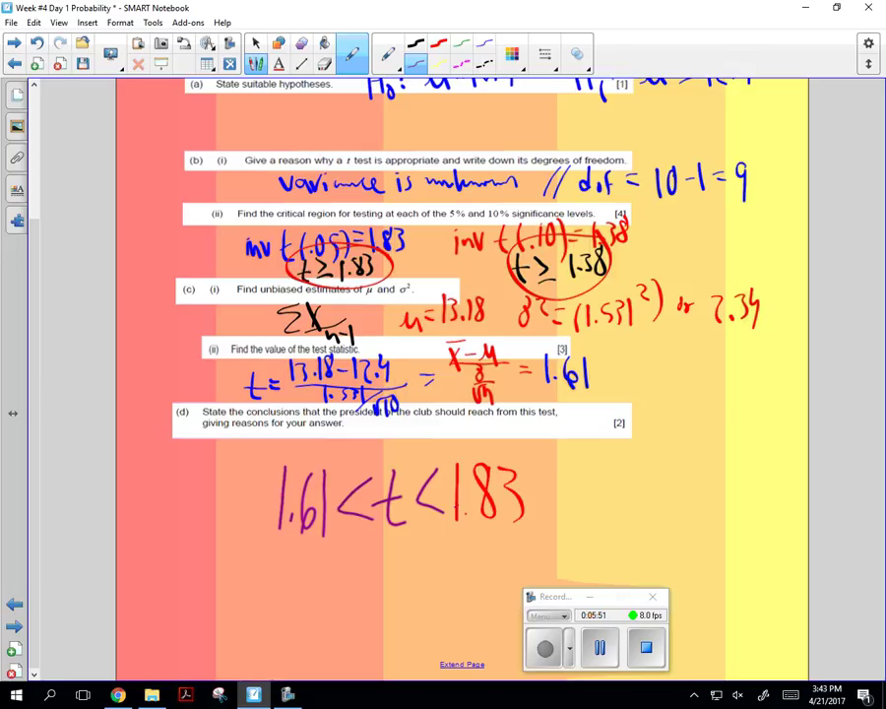
- Replace the lower bound 1.61 with 1.38 in the inequality
{"action": "left_click", "coordinate": [234, 62]}
{"action": "mouse_move", "coordinate": [317, 478]}
{"action": "left_mouse_down"}
{"action": "mouse_move", "coordinate": [309, 532]}
{"action": "mouse_move", "coordinate": [285, 493]}
{"action": "mouse_move", "coordinate": [266, 519]}
{"action": "left_mouse_up"}
{"action": "left_click", "coordinate": [255, 64]}
{"action": "left_click", "coordinate": [275, 508]}
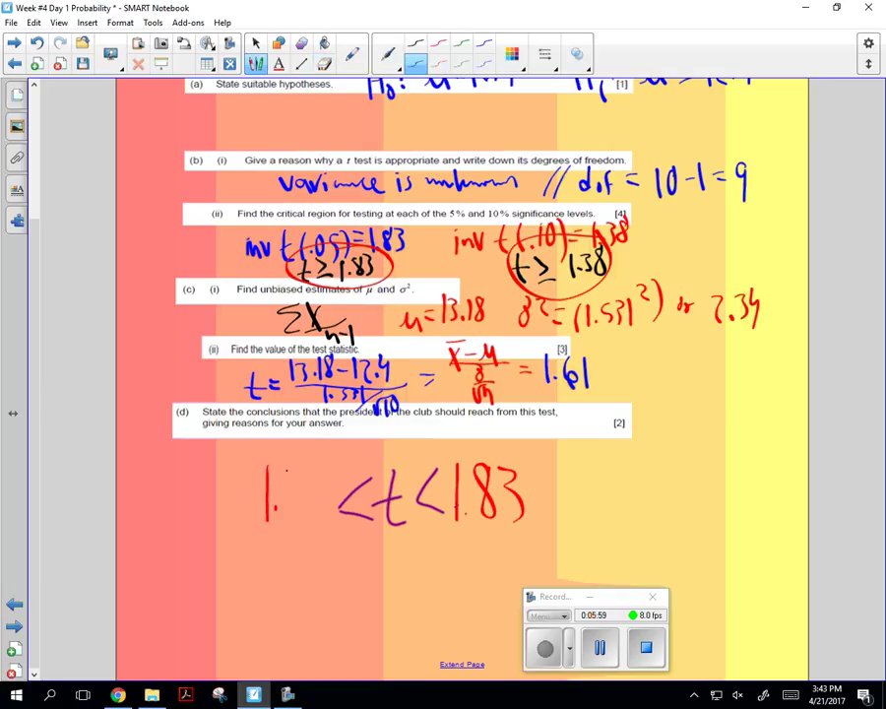
{"action": "left_click_drag", "start_coordinate": [287, 471], "coordinate": [288, 514]}
{"action": "left_click_drag", "start_coordinate": [319, 474], "coordinate": [269, 531]}
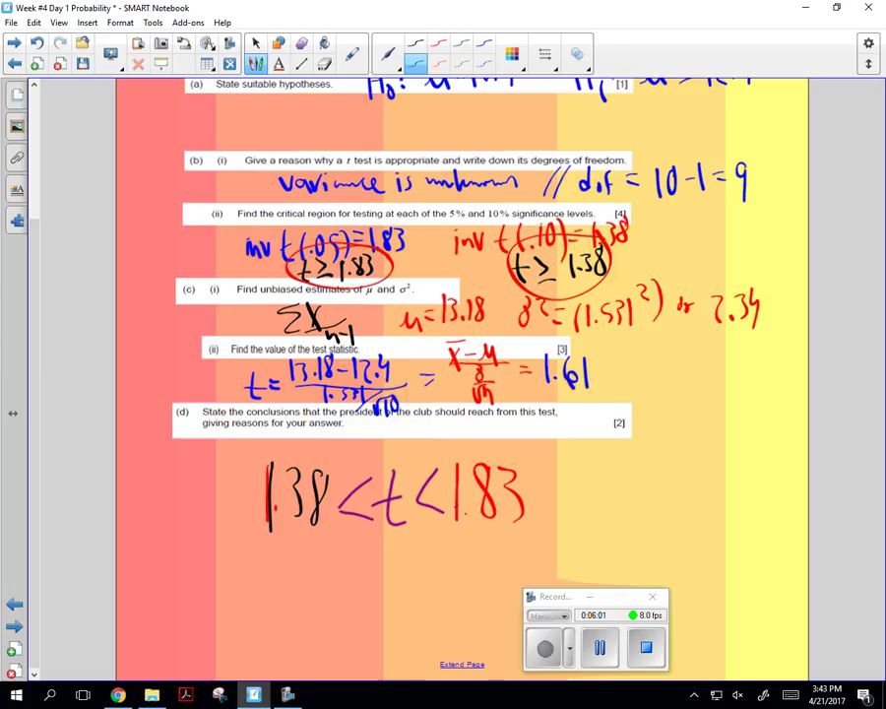
- Label the bounds 10% under 1.38 and 5% under 1.83
{"action": "mouse_move", "coordinate": [286, 563]}
{"action": "left_mouse_down"}
{"action": "mouse_move", "coordinate": [287, 605]}
{"action": "mouse_move", "coordinate": [300, 567]}
{"action": "mouse_move", "coordinate": [314, 620]}
{"action": "left_mouse_up"}
{"action": "left_click_drag", "start_coordinate": [325, 602], "coordinate": [327, 620]}
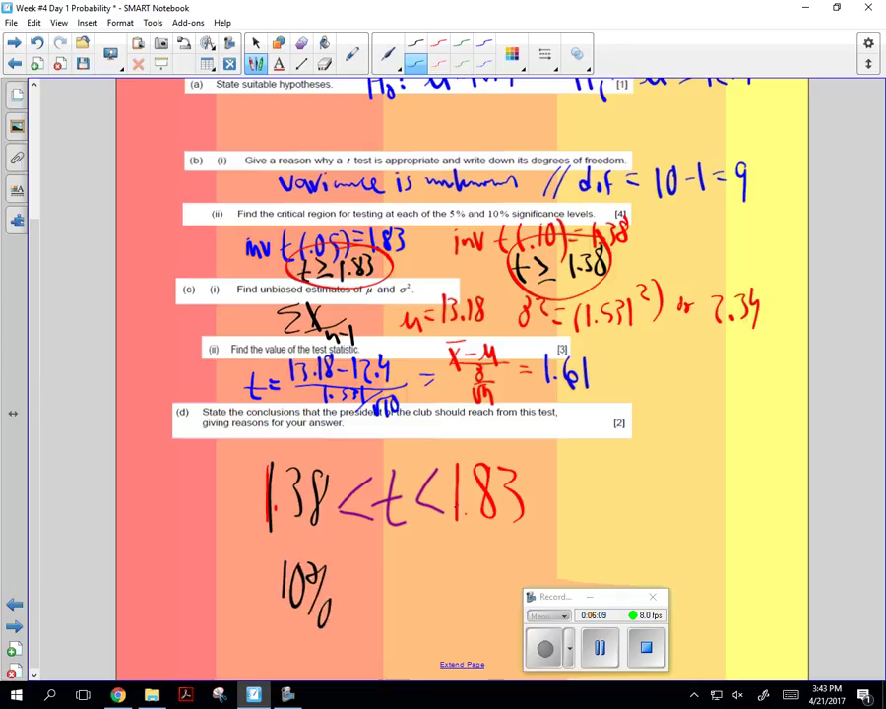
{"action": "left_click_drag", "start_coordinate": [484, 557], "coordinate": [482, 610]}
{"action": "mouse_move", "coordinate": [507, 558]}
{"action": "left_mouse_down"}
{"action": "mouse_move", "coordinate": [506, 598]}
{"action": "mouse_move", "coordinate": [518, 597]}
{"action": "left_mouse_up"}
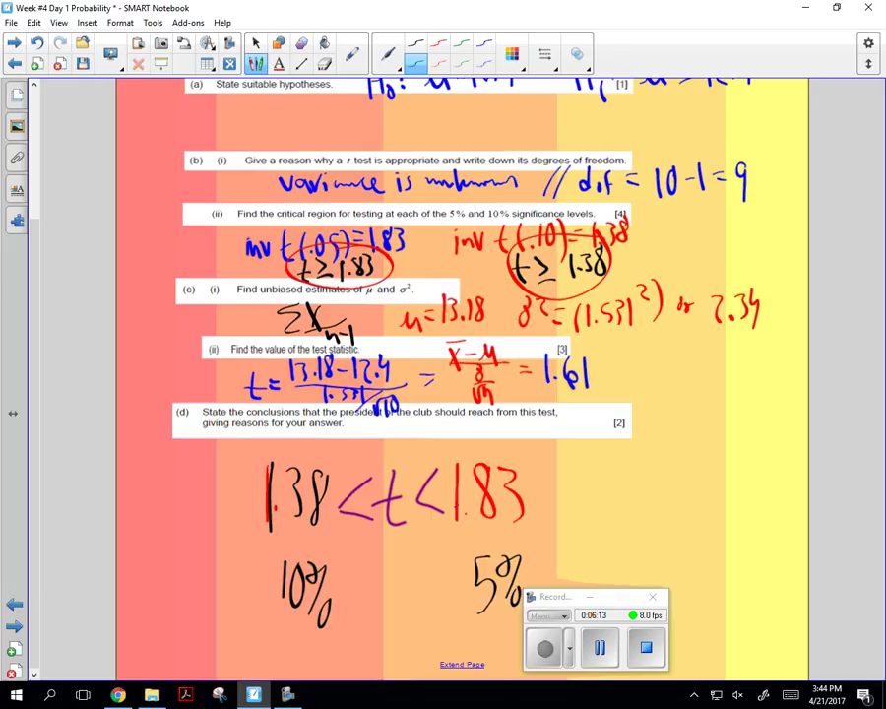
- Loop t and 1.61 in part (c)(ii) in black, then write an arched 1.61 between 10% and 5%
{"action": "mouse_move", "coordinate": [257, 346]}
{"action": "left_mouse_down"}
{"action": "mouse_move", "coordinate": [234, 396]}
{"action": "mouse_move", "coordinate": [261, 347]}
{"action": "mouse_move", "coordinate": [512, 346]}
{"action": "mouse_move", "coordinate": [615, 367]}
{"action": "mouse_move", "coordinate": [561, 414]}
{"action": "left_mouse_up"}
{"action": "left_click_drag", "start_coordinate": [630, 386], "coordinate": [526, 340]}
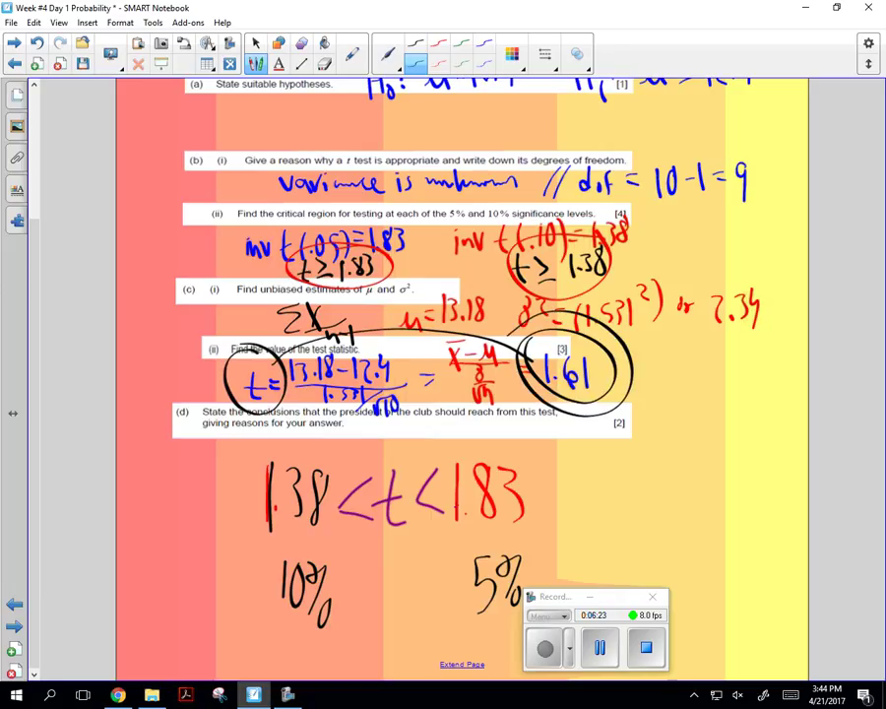
{"action": "left_click_drag", "start_coordinate": [386, 544], "coordinate": [385, 586]}
{"action": "left_click", "coordinate": [397, 582]}
{"action": "mouse_move", "coordinate": [416, 544]}
{"action": "left_mouse_down"}
{"action": "mouse_move", "coordinate": [408, 570]}
{"action": "mouse_move", "coordinate": [426, 581]}
{"action": "left_mouse_up"}
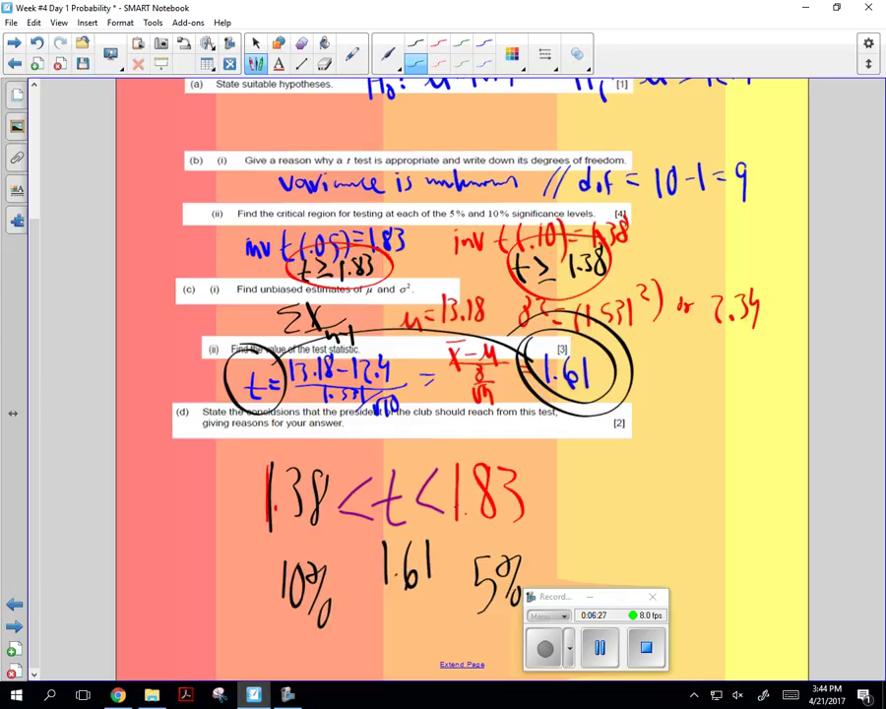
{"action": "mouse_move", "coordinate": [360, 589]}
{"action": "left_mouse_down"}
{"action": "mouse_move", "coordinate": [393, 529]}
{"action": "mouse_move", "coordinate": [421, 526]}
{"action": "mouse_move", "coordinate": [443, 583]}
{"action": "left_mouse_up"}
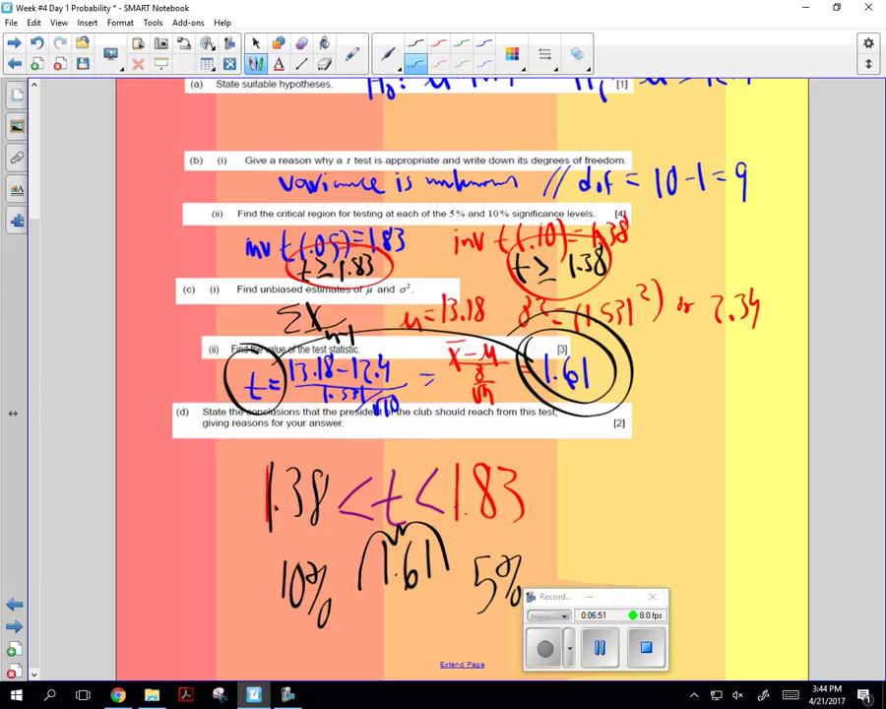
- Write '∴ we accept H1' beside the inequality in black
{"action": "left_click", "coordinate": [565, 468]}
{"action": "left_click", "coordinate": [571, 453]}
{"action": "left_click", "coordinate": [578, 468]}
{"action": "mouse_move", "coordinate": [591, 454]}
{"action": "left_mouse_down"}
{"action": "mouse_move", "coordinate": [644, 470]}
{"action": "mouse_move", "coordinate": [655, 458]}
{"action": "left_mouse_up"}
{"action": "mouse_move", "coordinate": [665, 459]}
{"action": "left_mouse_down"}
{"action": "mouse_move", "coordinate": [657, 470]}
{"action": "mouse_move", "coordinate": [679, 477]}
{"action": "mouse_move", "coordinate": [688, 459]}
{"action": "left_mouse_up"}
{"action": "mouse_move", "coordinate": [695, 430]}
{"action": "left_mouse_down"}
{"action": "mouse_move", "coordinate": [693, 462]}
{"action": "mouse_move", "coordinate": [700, 442]}
{"action": "mouse_move", "coordinate": [729, 469]}
{"action": "mouse_move", "coordinate": [738, 468]}
{"action": "mouse_move", "coordinate": [738, 453]}
{"action": "left_mouse_up"}
{"action": "left_click_drag", "start_coordinate": [747, 448], "coordinate": [748, 468]}
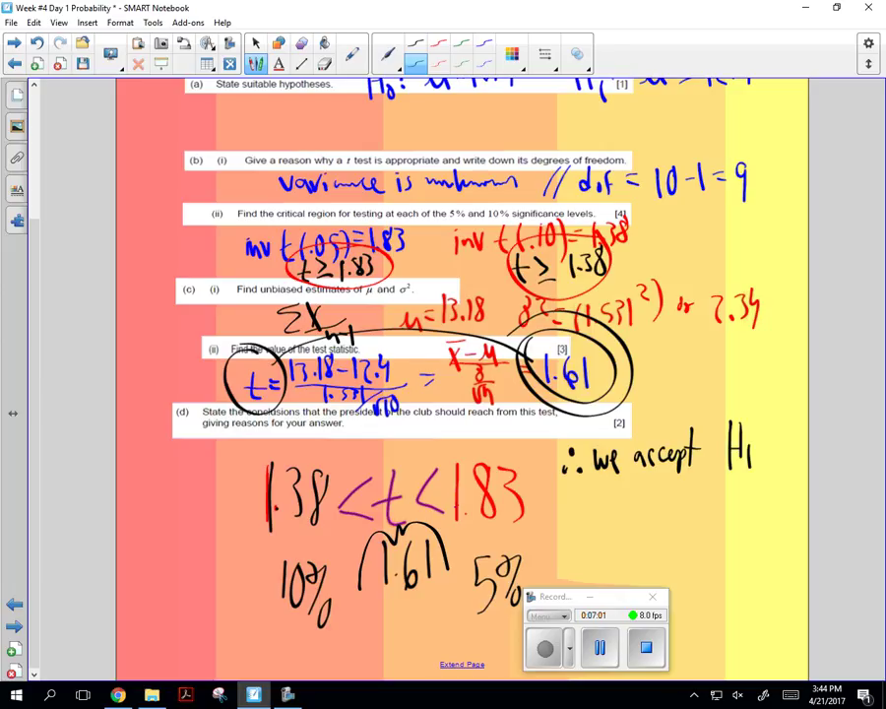
- Continue the conclusion with 'at the 5% level but not the 10%'
{"action": "left_click_drag", "start_coordinate": [601, 494], "coordinate": [610, 508]}
{"action": "mouse_move", "coordinate": [603, 495]}
{"action": "left_mouse_down"}
{"action": "mouse_move", "coordinate": [636, 506]}
{"action": "mouse_move", "coordinate": [641, 492]}
{"action": "mouse_move", "coordinate": [652, 506]}
{"action": "mouse_move", "coordinate": [674, 508]}
{"action": "left_mouse_up"}
{"action": "mouse_move", "coordinate": [677, 486]}
{"action": "left_mouse_down"}
{"action": "mouse_move", "coordinate": [688, 489]}
{"action": "mouse_move", "coordinate": [686, 505]}
{"action": "left_mouse_up"}
{"action": "left_click_drag", "start_coordinate": [692, 499], "coordinate": [721, 508]}
{"action": "mouse_move", "coordinate": [726, 493]}
{"action": "left_mouse_down"}
{"action": "mouse_move", "coordinate": [736, 492]}
{"action": "mouse_move", "coordinate": [738, 504]}
{"action": "mouse_move", "coordinate": [748, 487]}
{"action": "left_mouse_up"}
{"action": "left_click_drag", "start_coordinate": [749, 495], "coordinate": [752, 504]}
{"action": "left_click_drag", "start_coordinate": [758, 471], "coordinate": [757, 510]}
{"action": "mouse_move", "coordinate": [600, 516]}
{"action": "left_mouse_down"}
{"action": "mouse_move", "coordinate": [608, 543]}
{"action": "mouse_move", "coordinate": [670, 541]}
{"action": "mouse_move", "coordinate": [673, 528]}
{"action": "mouse_move", "coordinate": [693, 544]}
{"action": "left_mouse_up"}
{"action": "mouse_move", "coordinate": [684, 524]}
{"action": "left_mouse_down"}
{"action": "mouse_move", "coordinate": [701, 523]}
{"action": "mouse_move", "coordinate": [707, 543]}
{"action": "left_mouse_up"}
{"action": "mouse_move", "coordinate": [701, 529]}
{"action": "left_mouse_down"}
{"action": "mouse_move", "coordinate": [717, 527]}
{"action": "mouse_move", "coordinate": [714, 543]}
{"action": "mouse_move", "coordinate": [744, 559]}
{"action": "mouse_move", "coordinate": [760, 536]}
{"action": "mouse_move", "coordinate": [754, 542]}
{"action": "mouse_move", "coordinate": [770, 537]}
{"action": "mouse_move", "coordinate": [769, 567]}
{"action": "mouse_move", "coordinate": [777, 569]}
{"action": "left_mouse_up"}
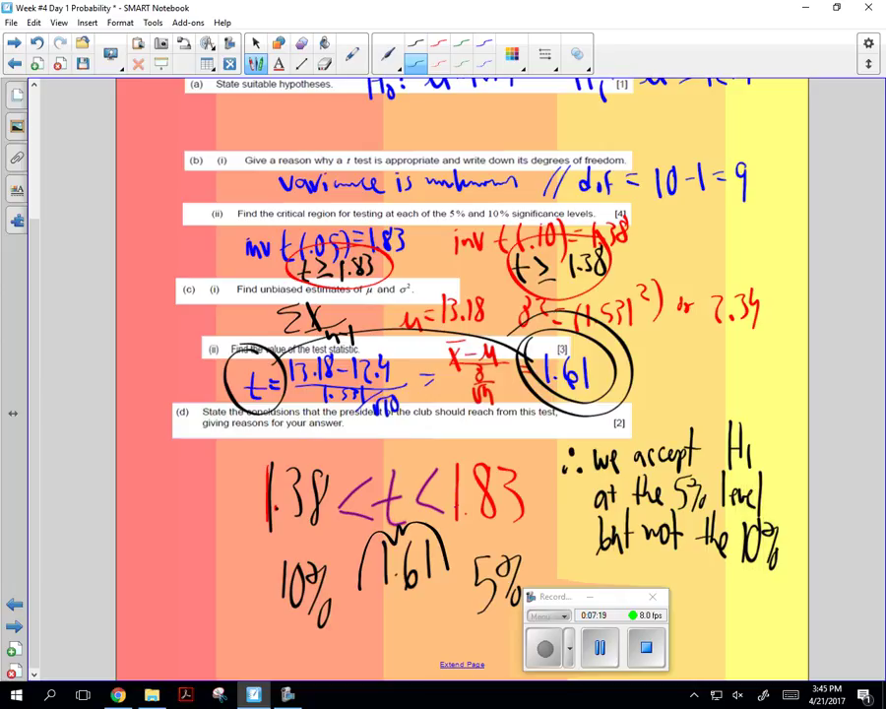
{"action": "left_click", "coordinate": [539, 670]}
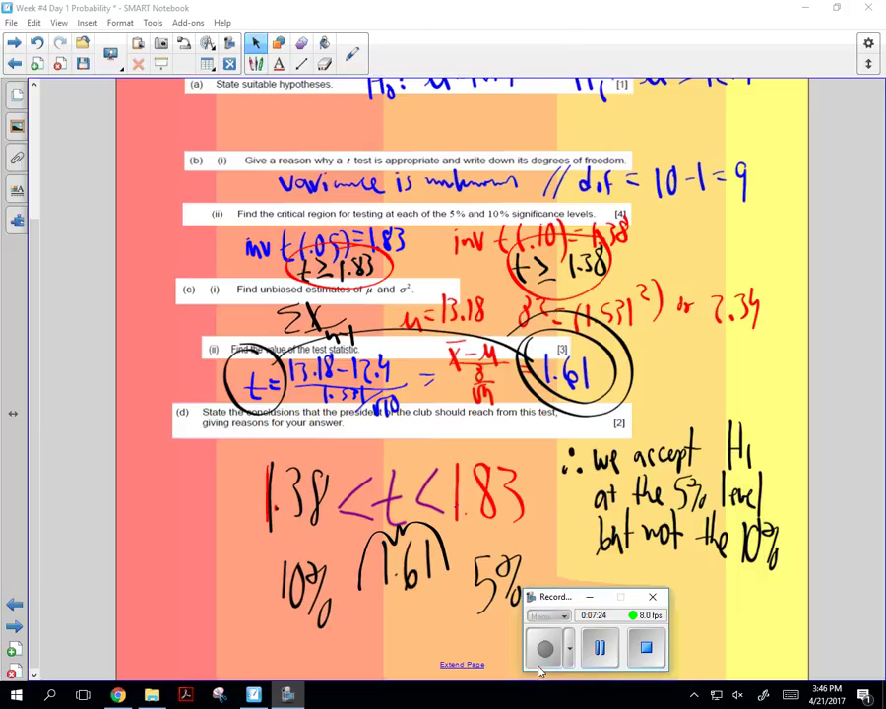
- Overwrite the 1 in H1 with an o so the conclusion accepts H0 at 5%
{"action": "left_click_drag", "start_coordinate": [756, 445], "coordinate": [754, 447]}
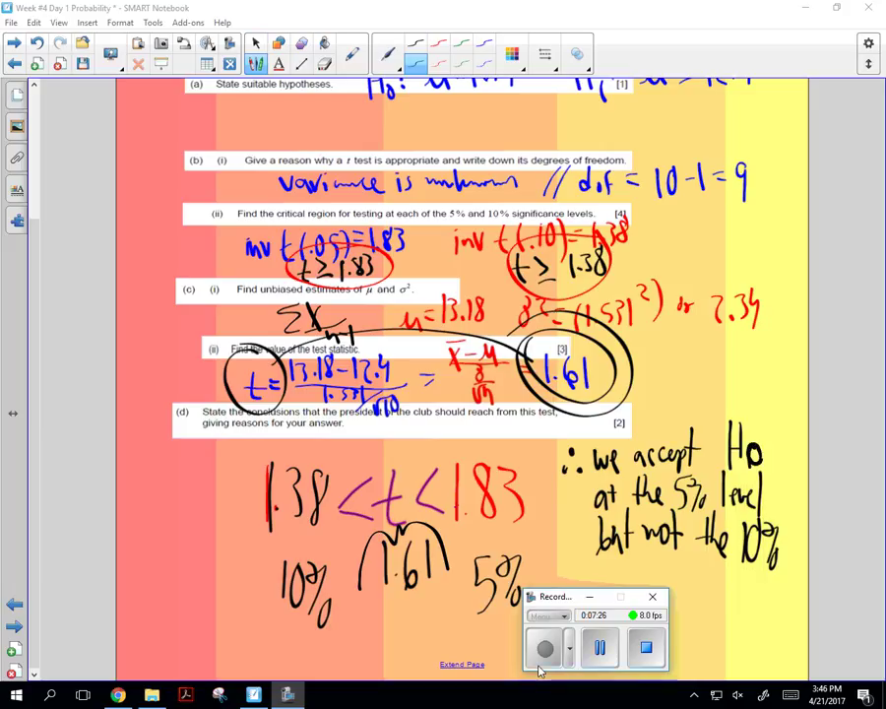